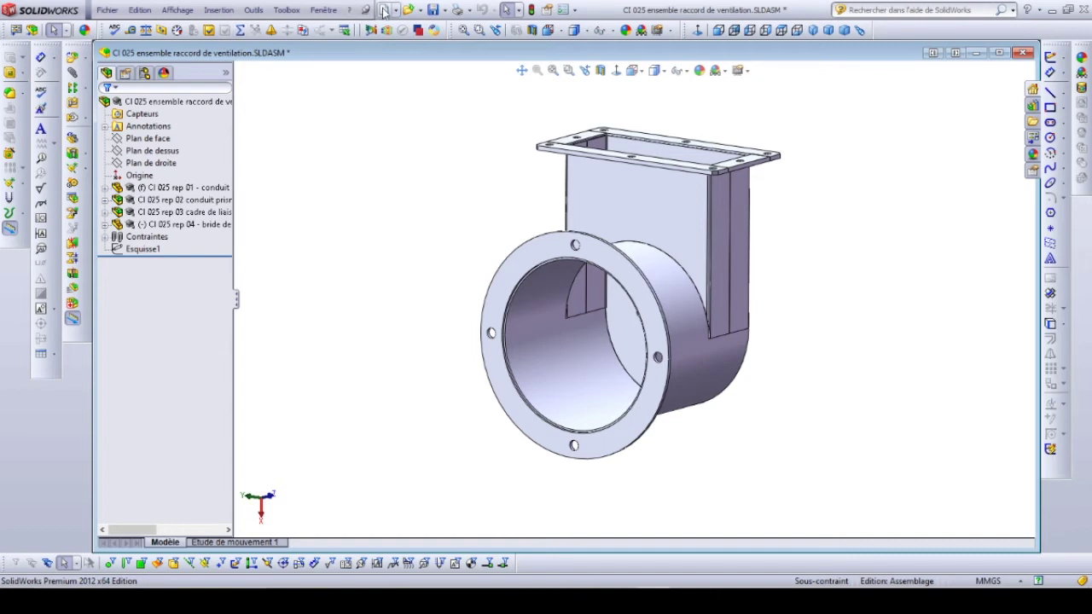
Unpin the main menu bar and pin it open again.
click(349, 10)
click(349, 9)
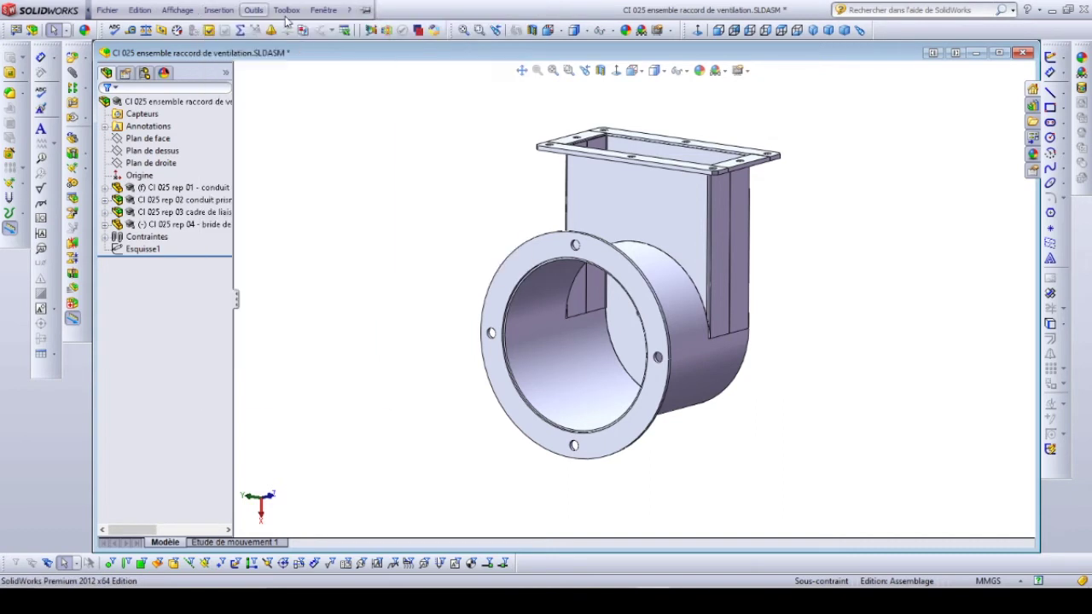
click(285, 9)
click(348, 252)
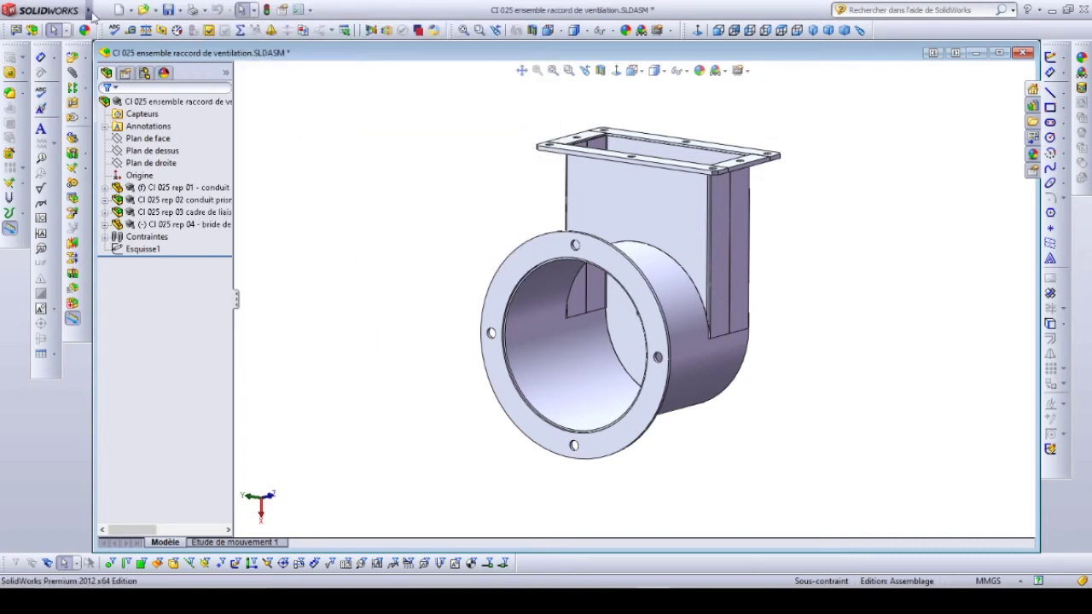
mouse_move(94, 12)
click(177, 9)
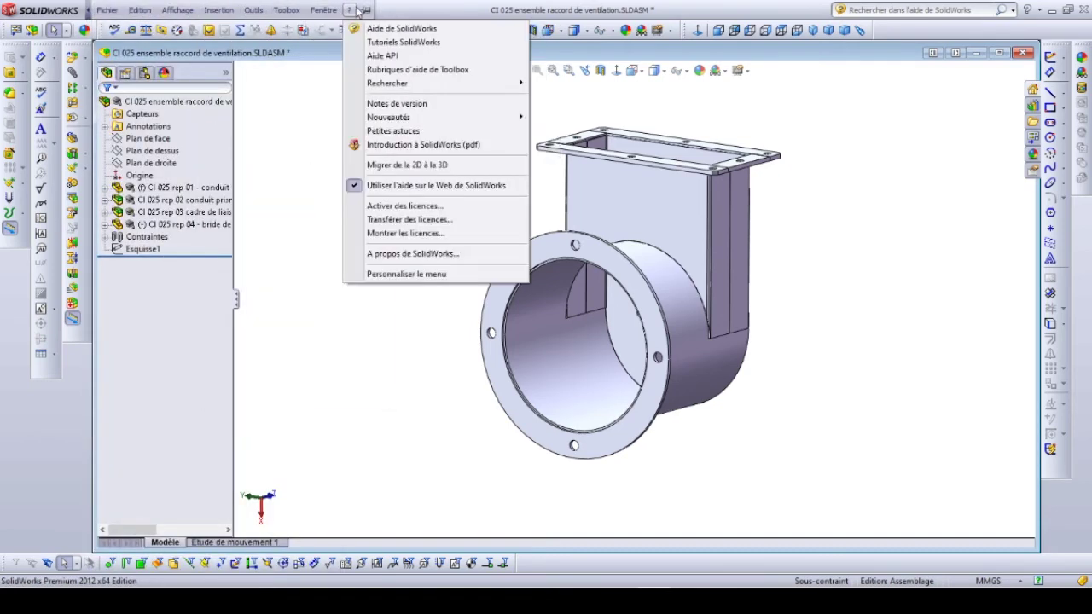
click(363, 10)
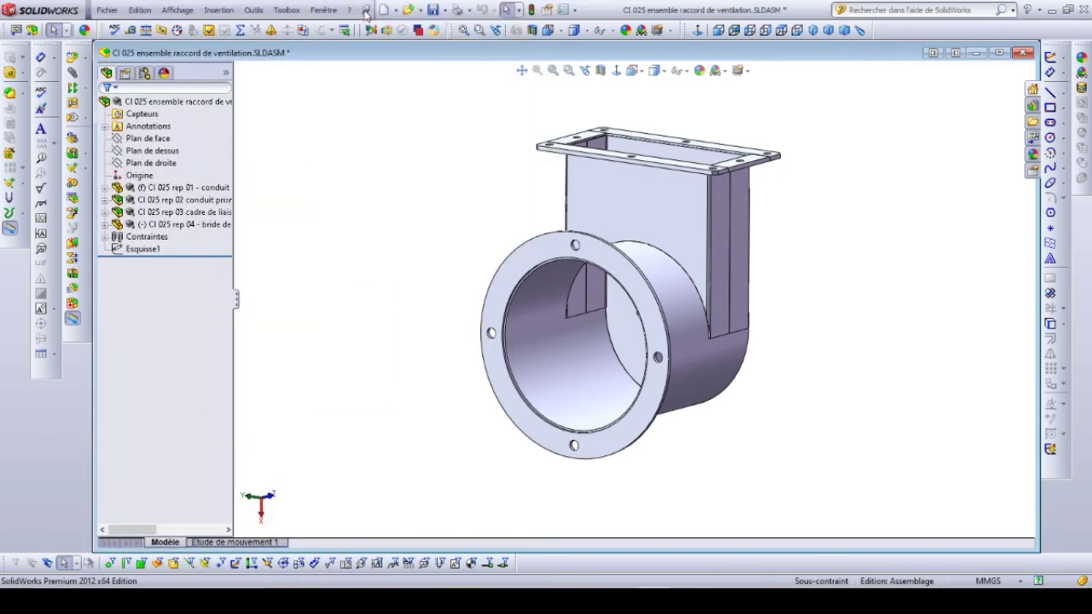
Create a new part document from the Pièce template in the modèles 2012 set.
click(383, 10)
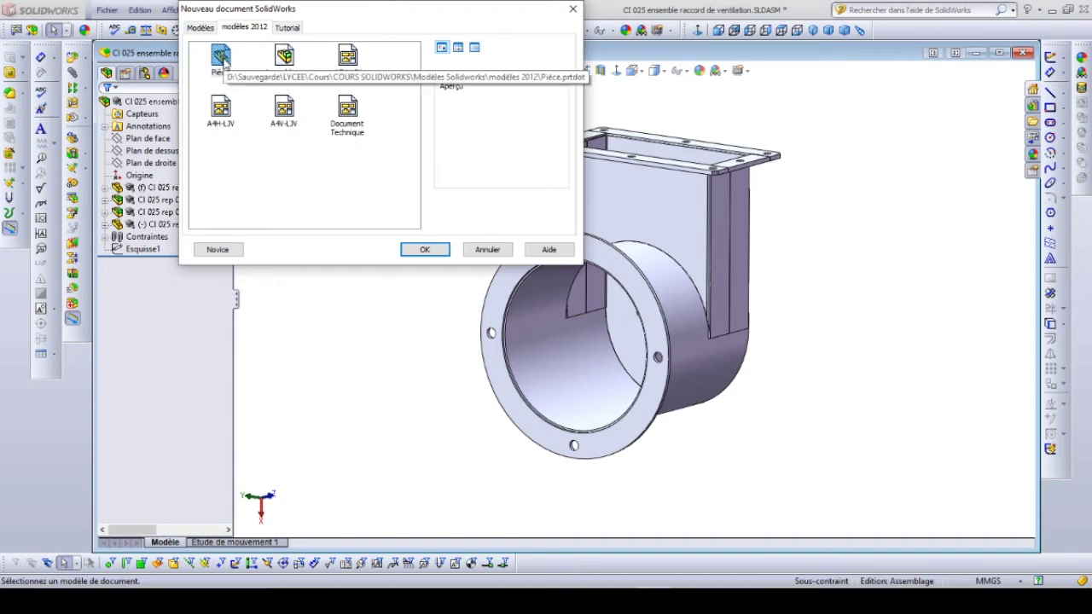
click(422, 250)
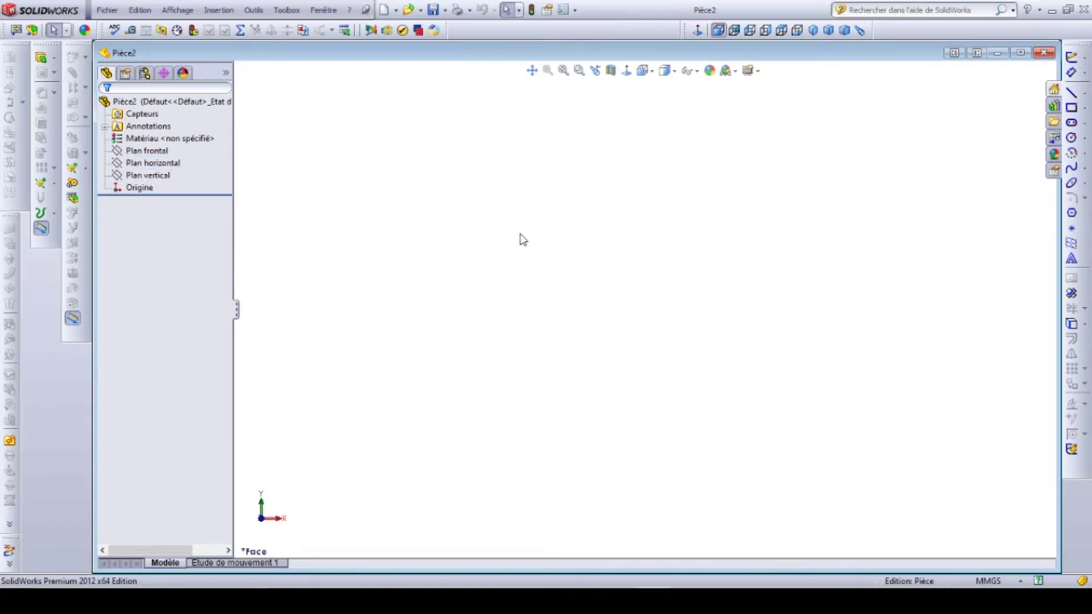
drag(581, 239, 530, 271)
middle_drag(631, 231, 504, 293)
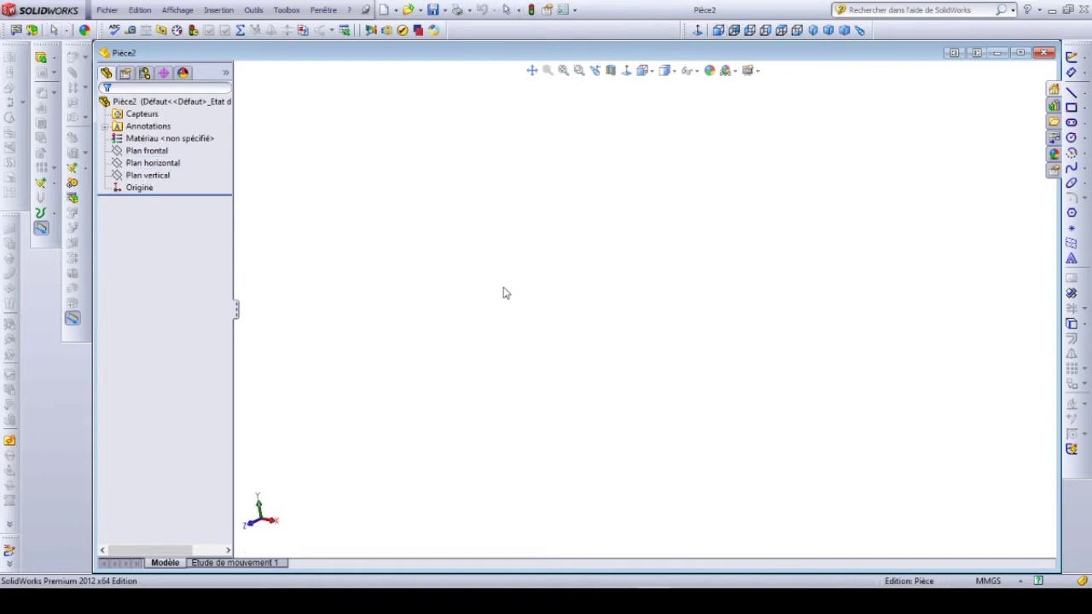
Switch to Acrobat Reader to check the dimensions on the CONDUIT CYLINDRIQUE drawing, and return to the new SolidWorks part.
click(162, 151)
click(721, 555)
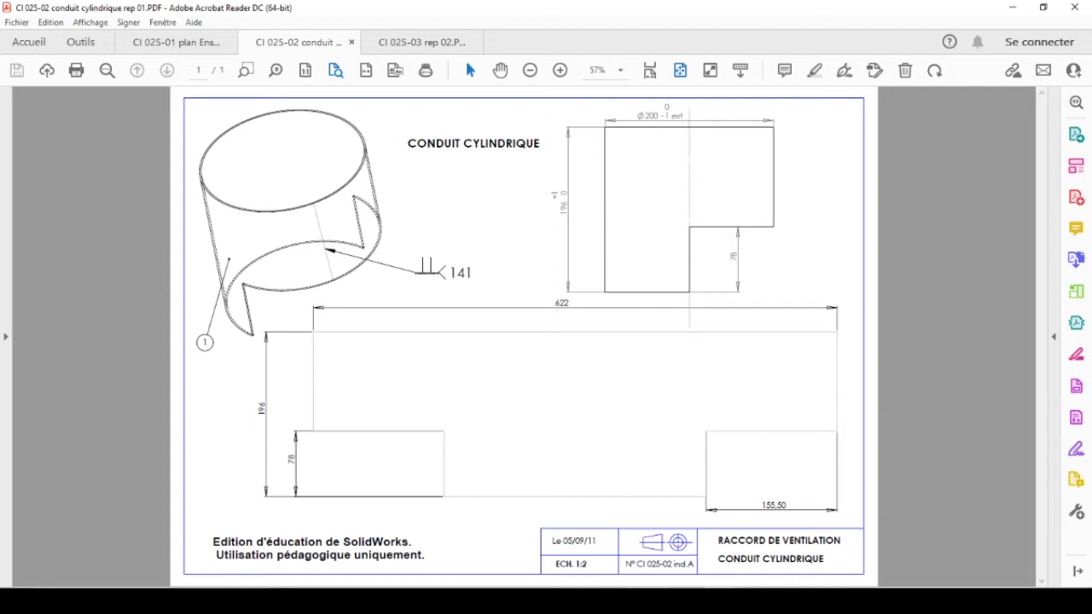
key(alt+Tab)
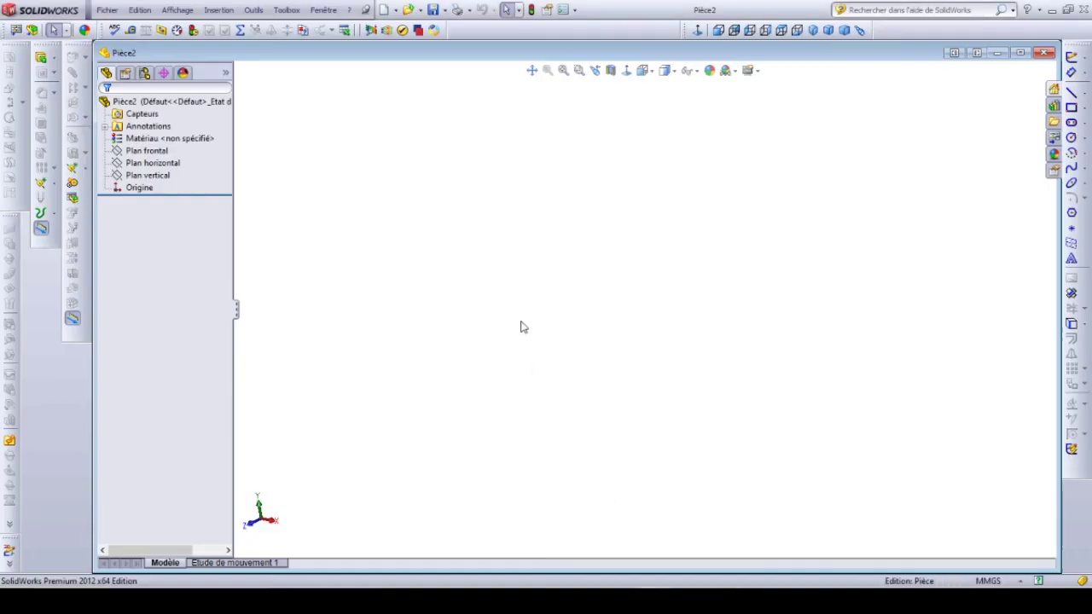
Open a new sketch on the frontal plane (Plan frontal).
click(150, 154)
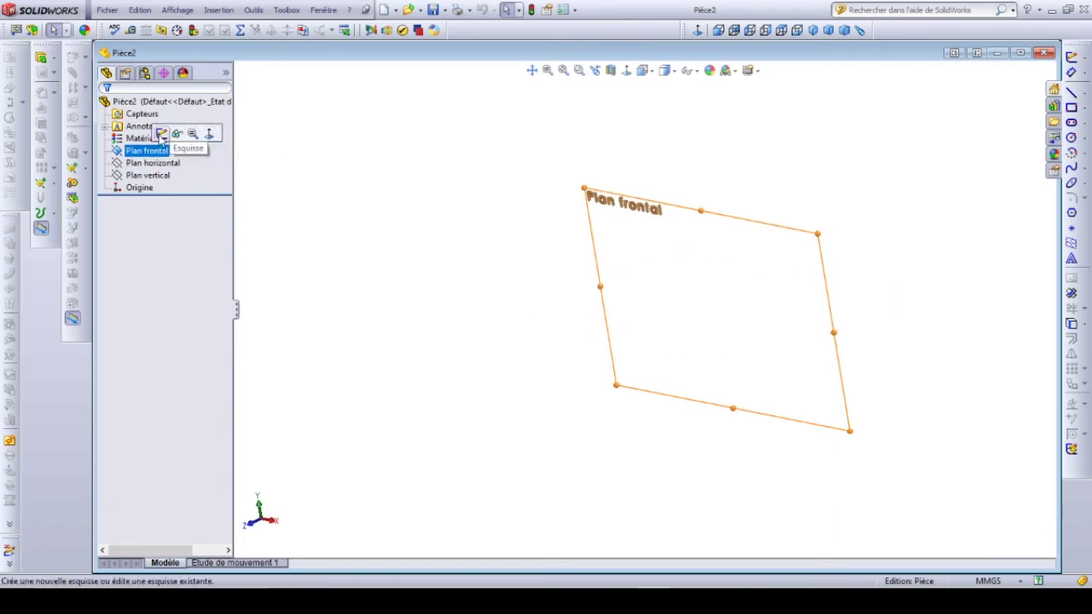
click(312, 145)
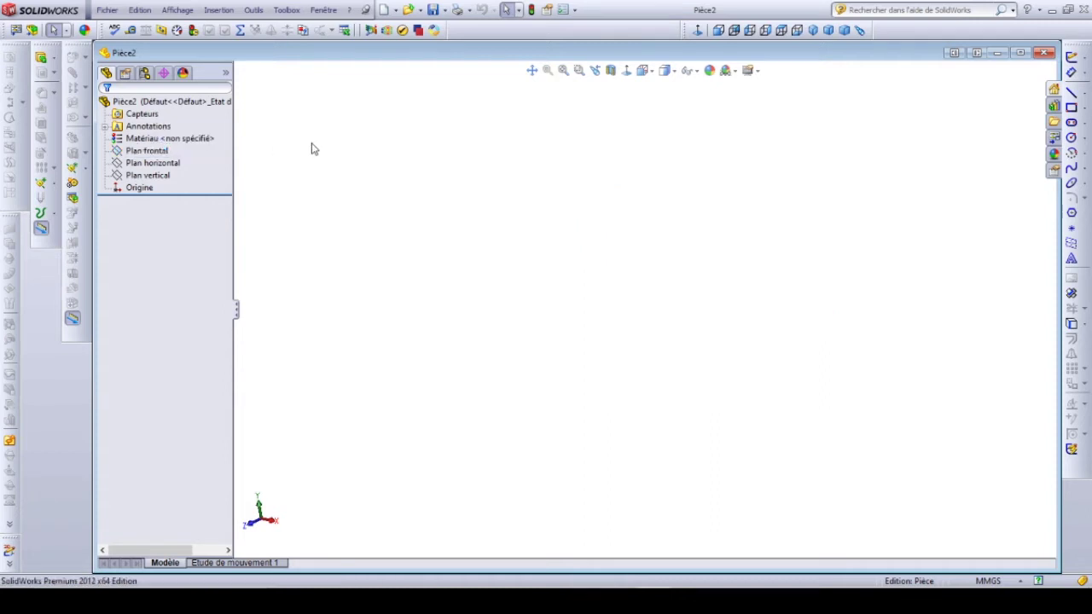
click(134, 154)
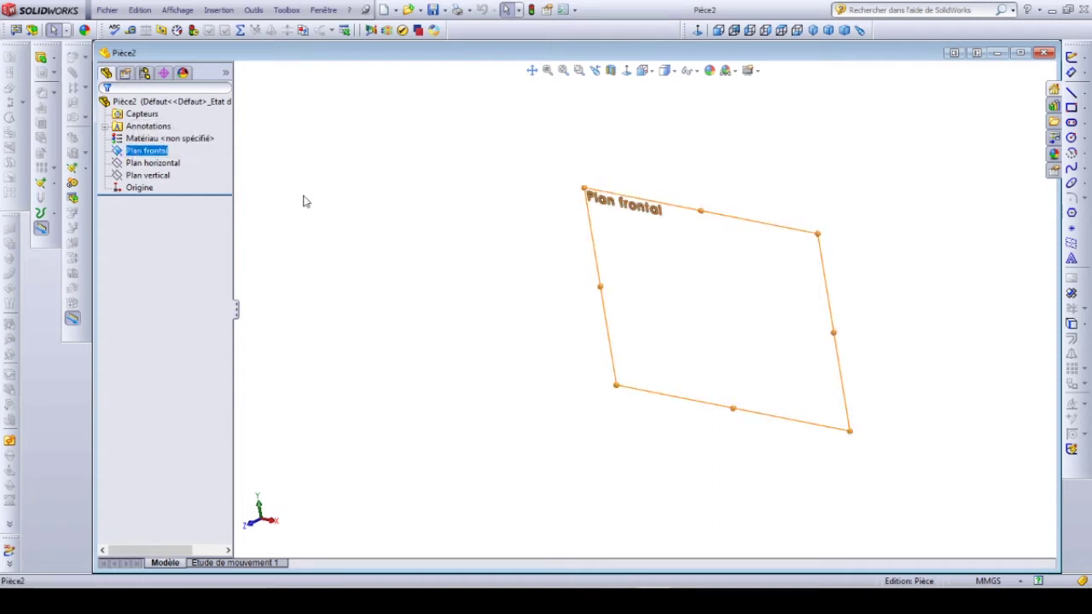
click(1072, 57)
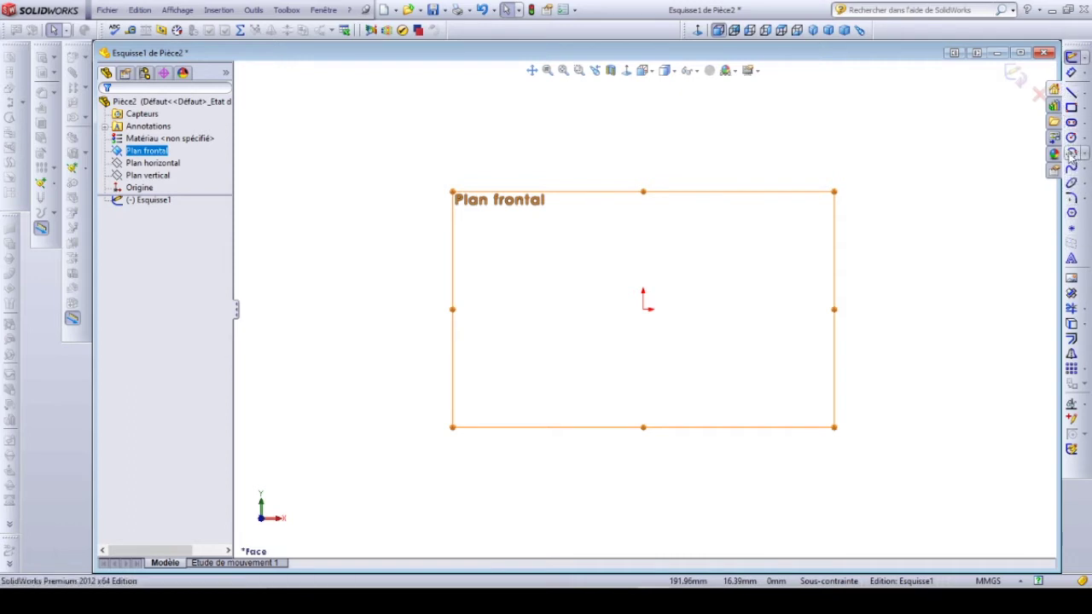
Sketch a nearly closed centre-point arc on the origin, about 68.5 mm in radius and 349° in sweep, with its opening facing positive X.
click(1086, 155)
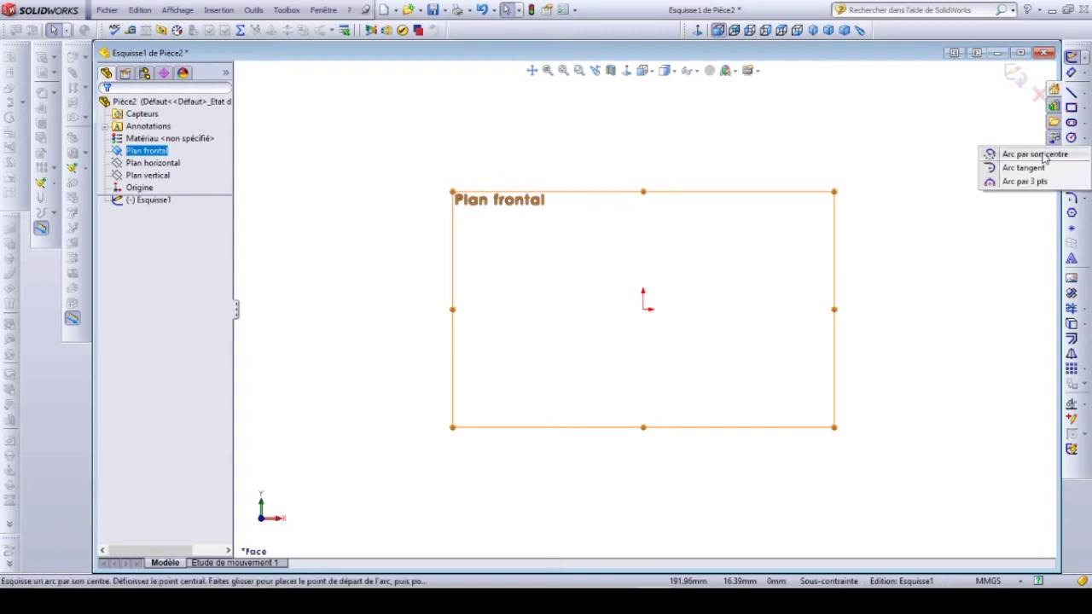
click(1045, 156)
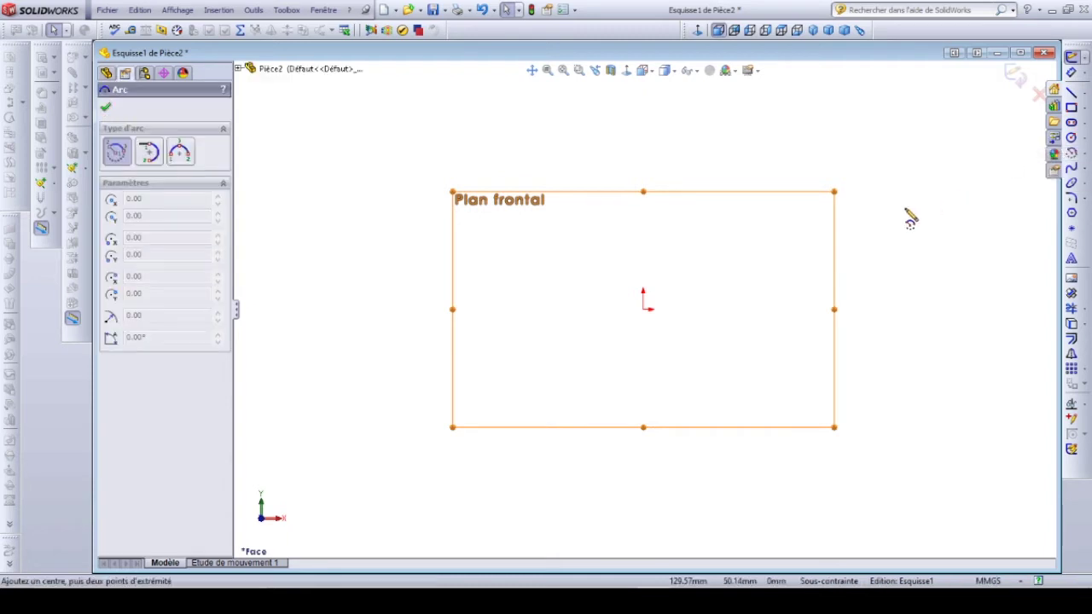
click(645, 309)
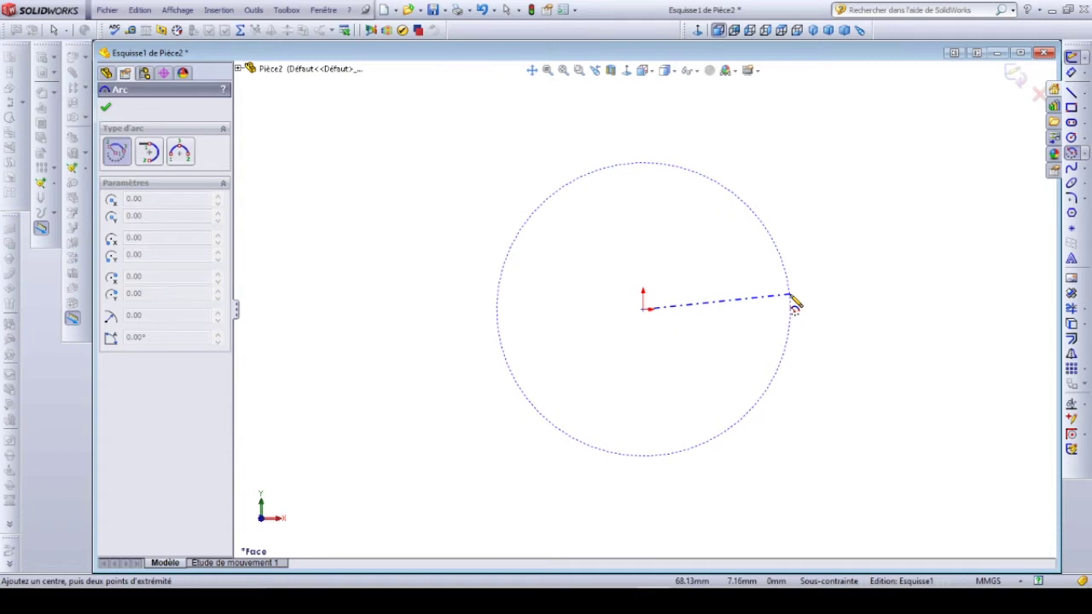
click(790, 297)
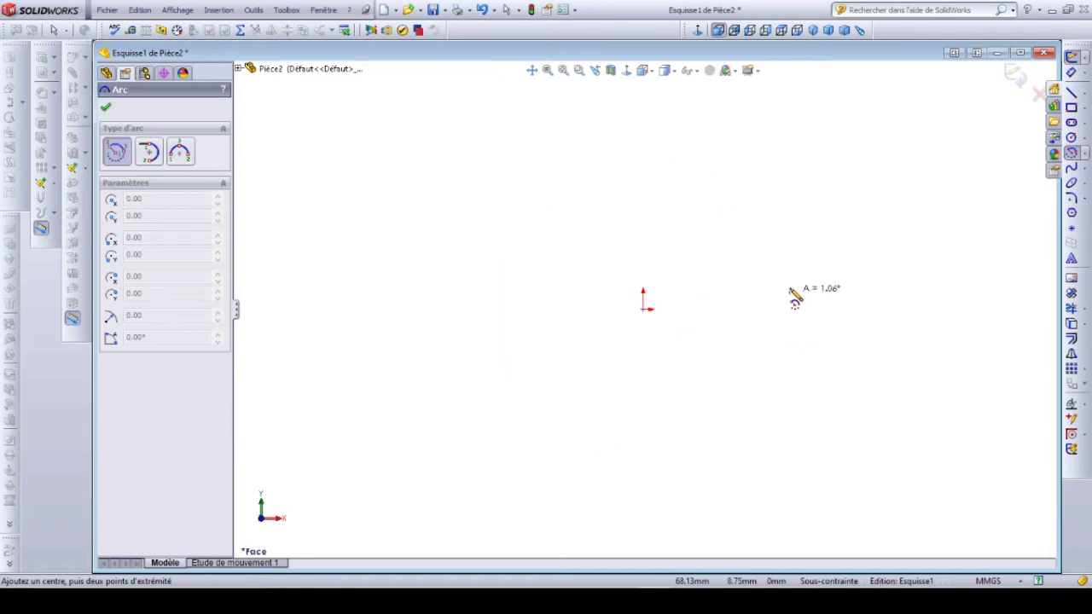
click(806, 329)
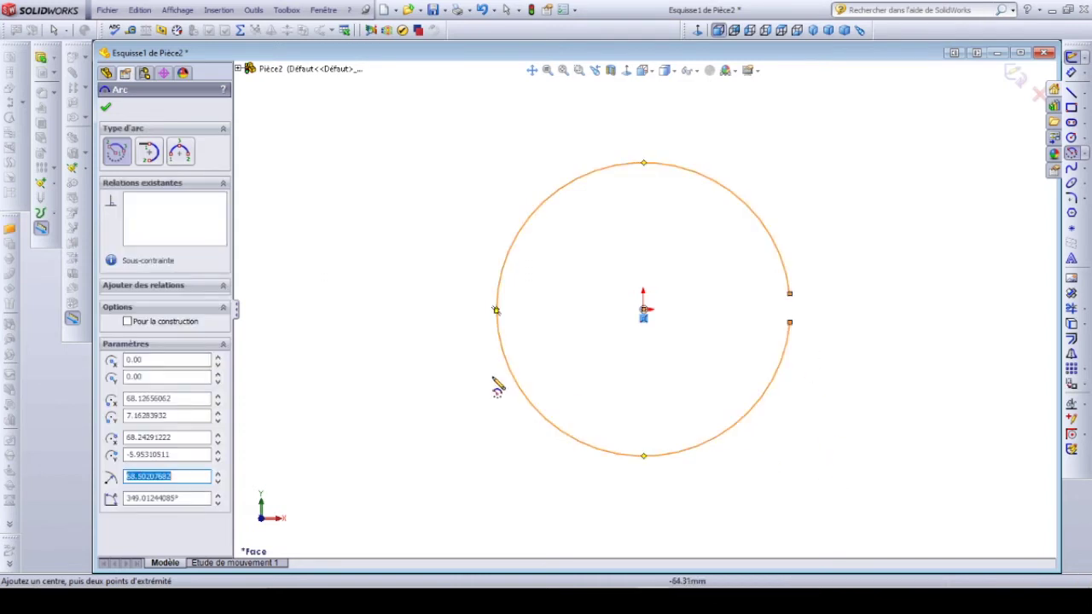
Draw a horizontal construction line about 124 mm long from the origin through the arc's opening.
click(1086, 95)
click(1017, 108)
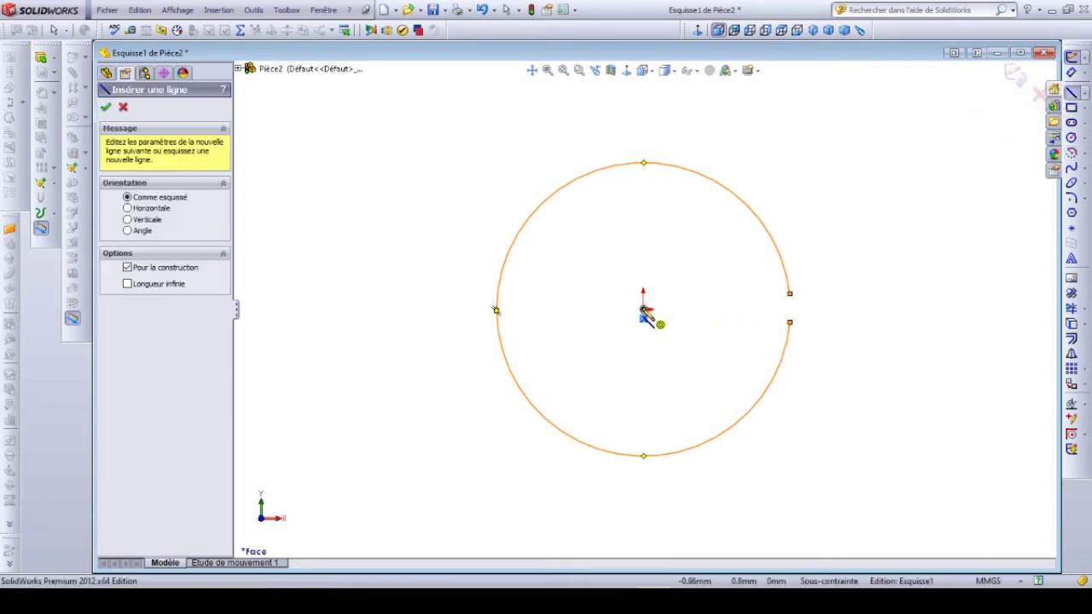
click(644, 310)
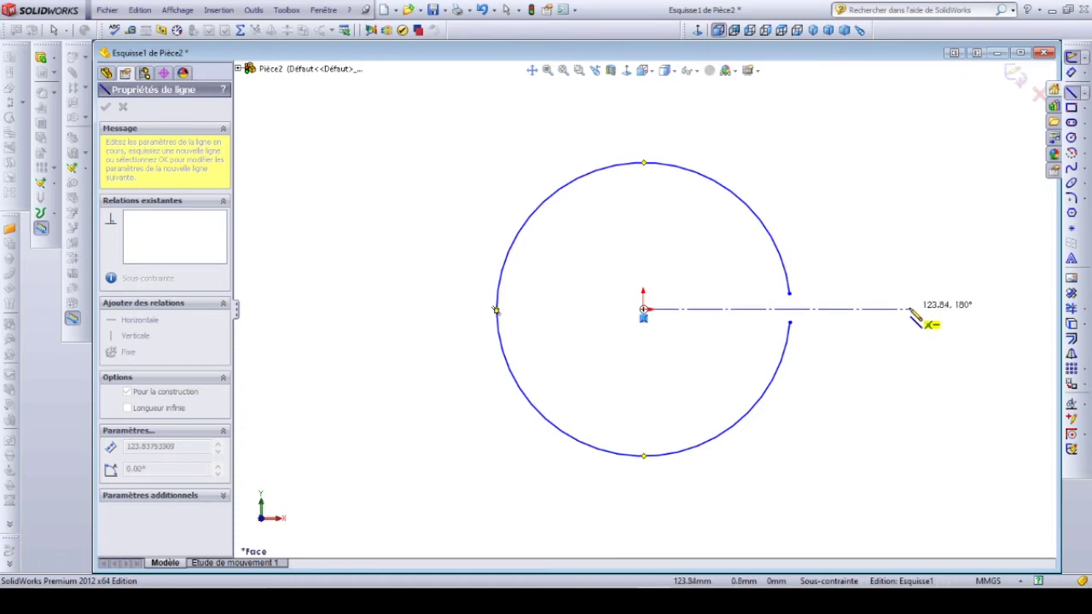
click(909, 309)
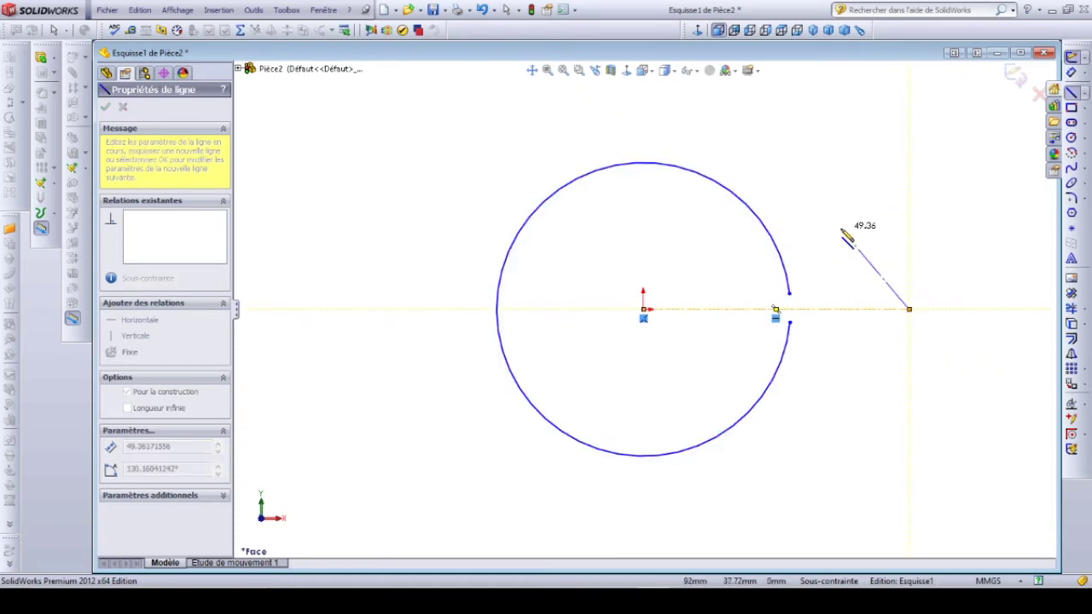
key(Escape)
key(Escape)
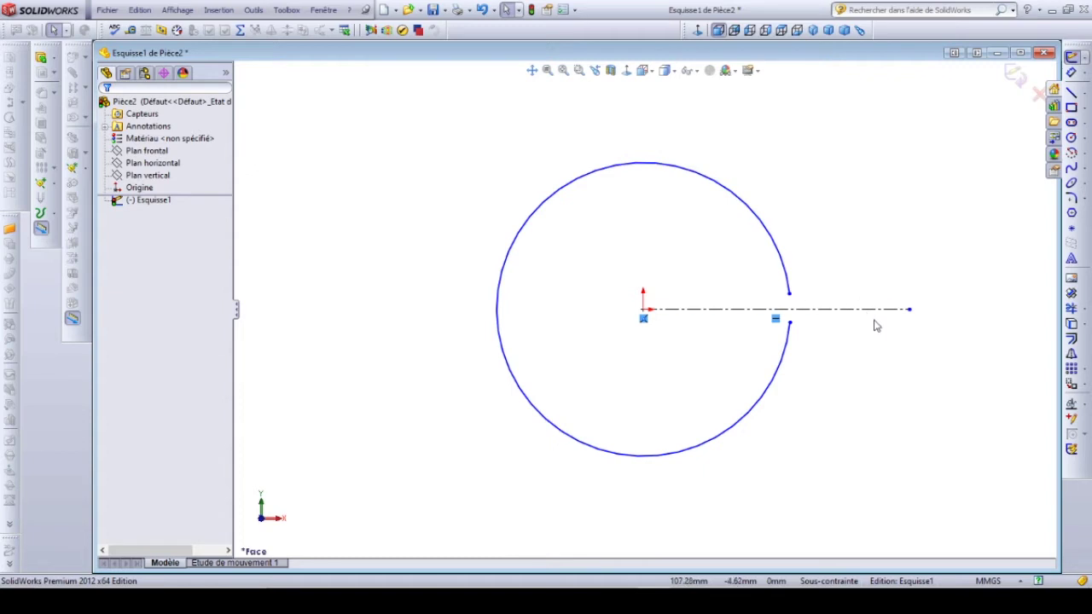
Make the arc's two endpoints symmetric about the horizontal construction line.
click(746, 313)
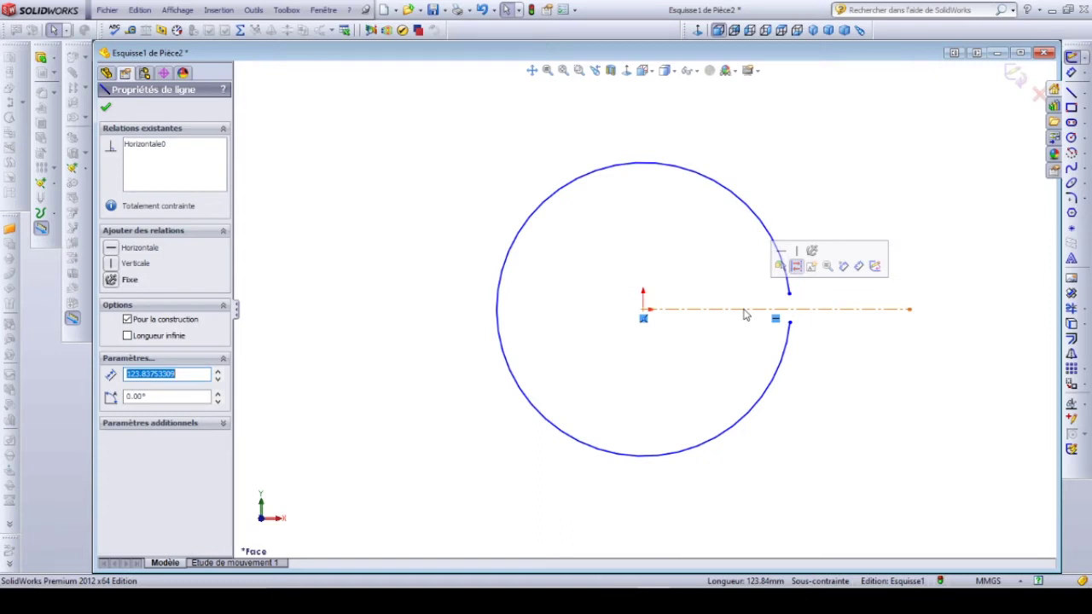
ctrl+click(790, 295)
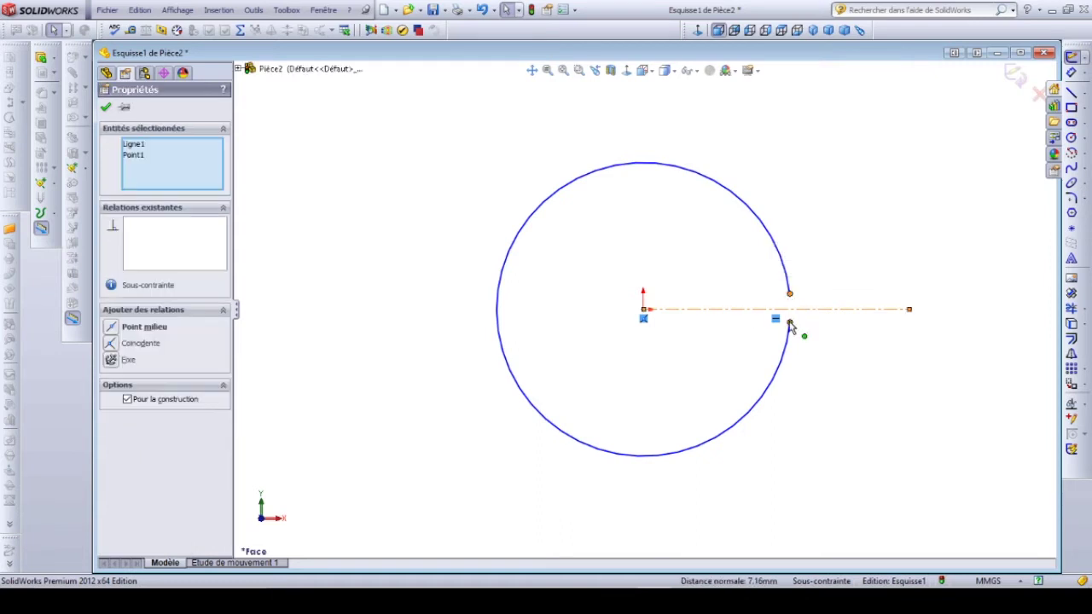
ctrl+click(790, 323)
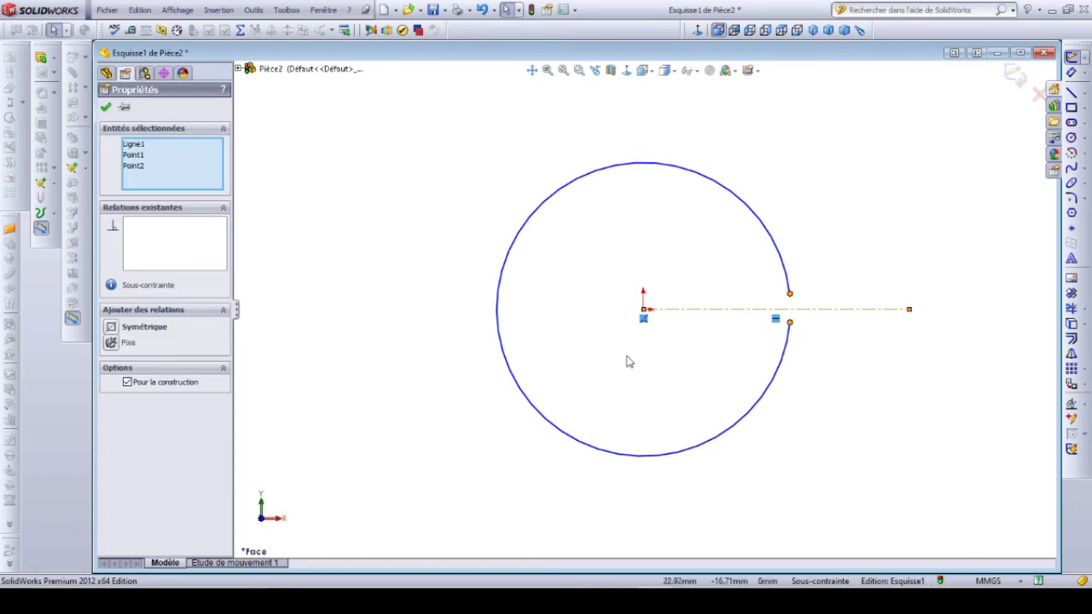
click(145, 328)
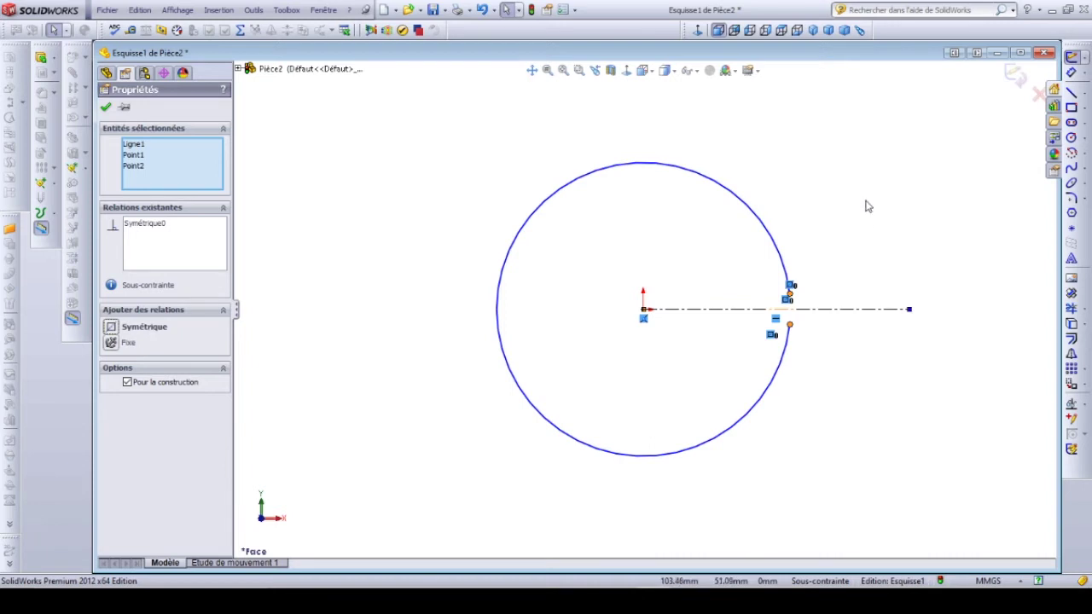
click(105, 110)
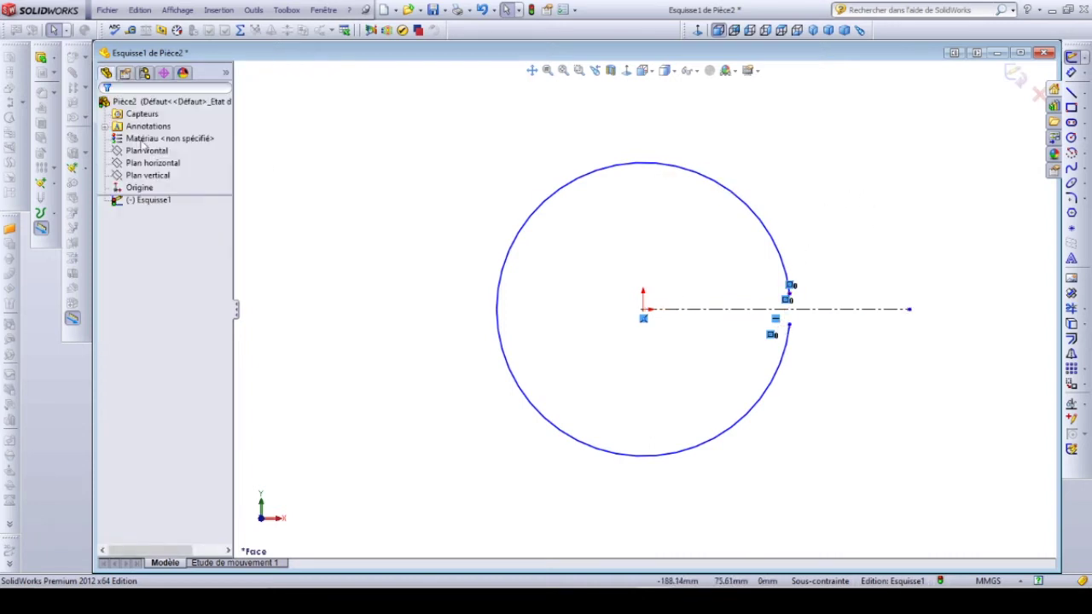
Move the arc's upper endpoint closer to the construction line and dimension the gap between the two endpoints at 1 mm.
click(789, 267)
drag(789, 273, 784, 297)
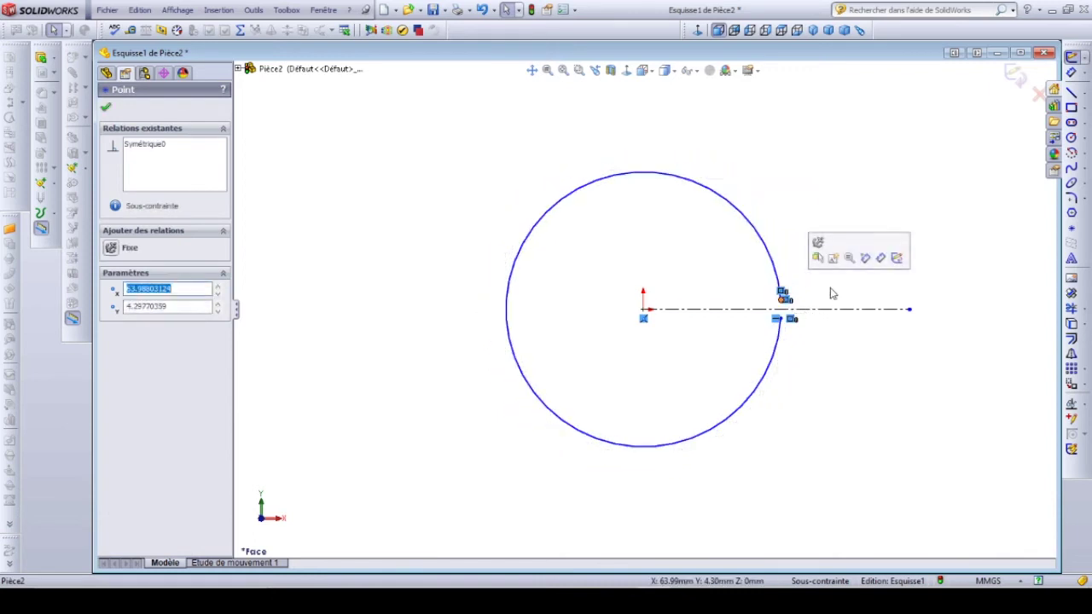
click(1072, 74)
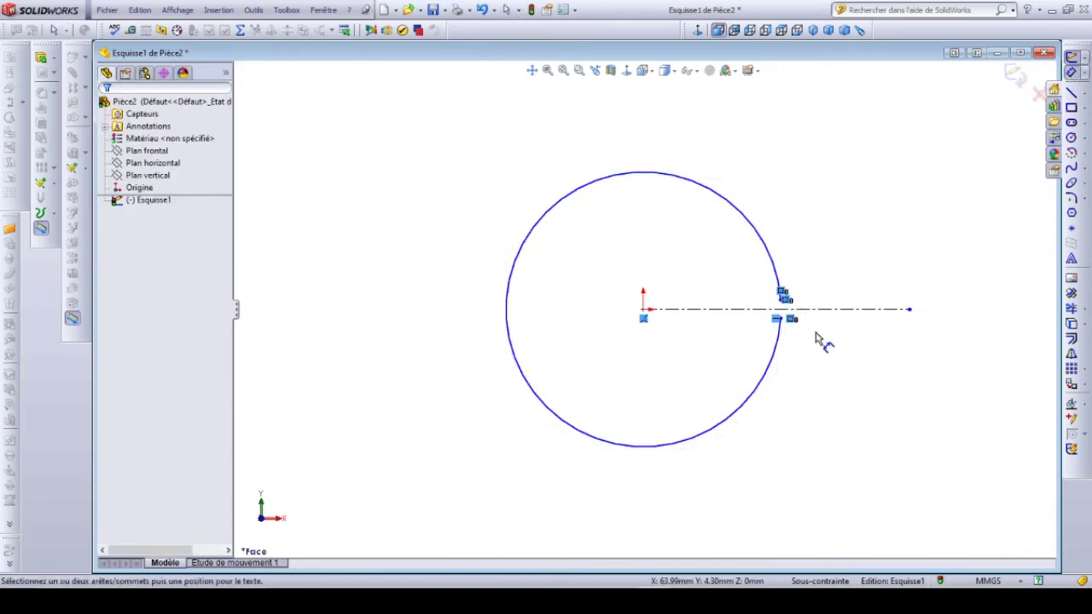
click(782, 297)
click(783, 320)
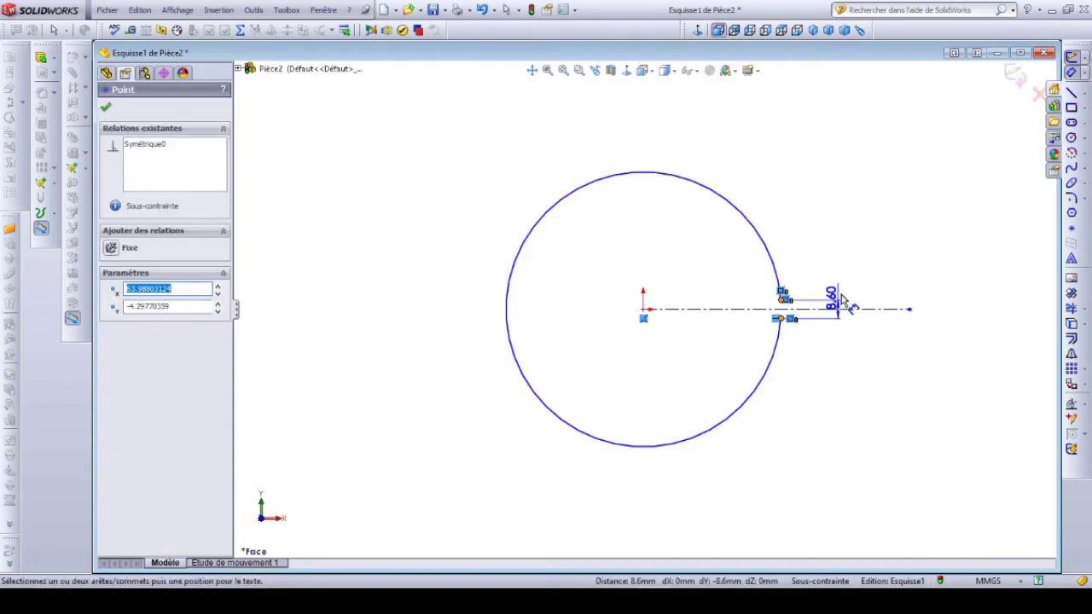
click(850, 263)
text(1)
key(Return)
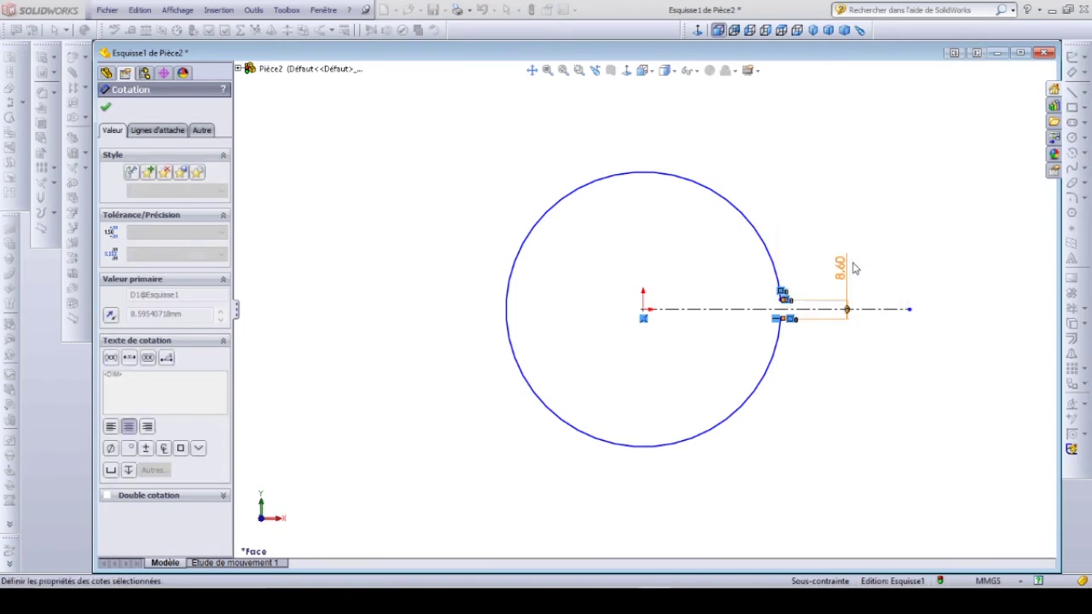
Dimension the split circular arc's radius at 100 mm.
scroll(809, 312, up, 5)
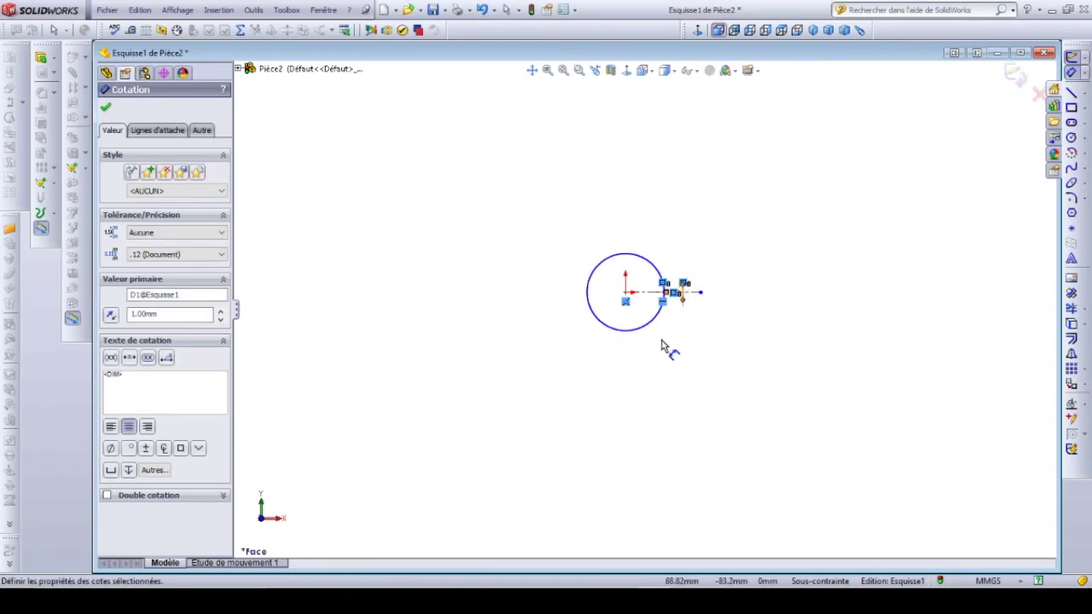
scroll(670, 285, down, 6)
scroll(654, 224, down, 5)
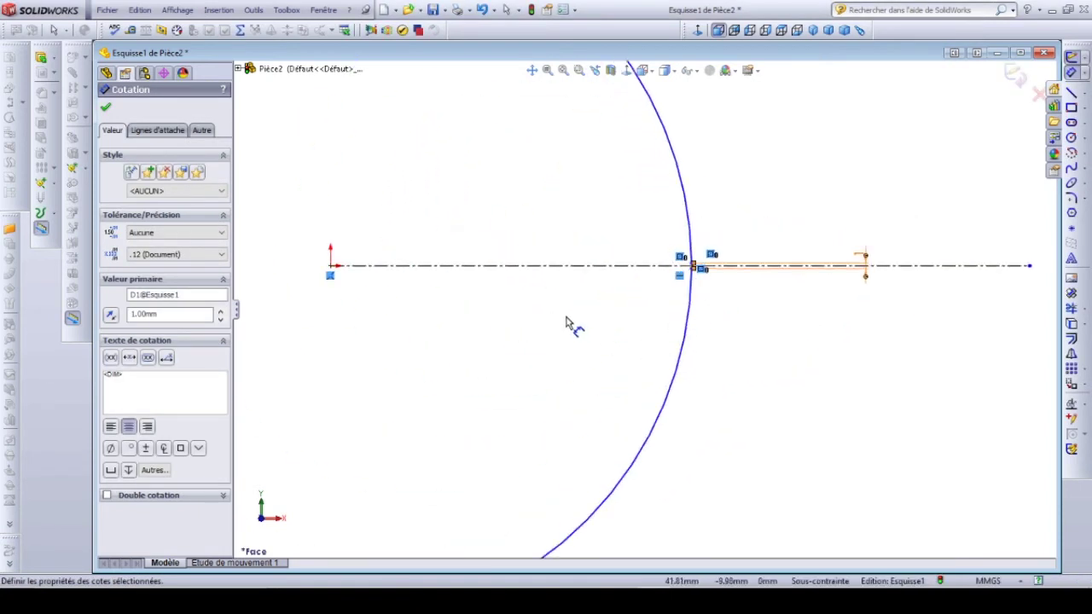
scroll(568, 329, up, 7)
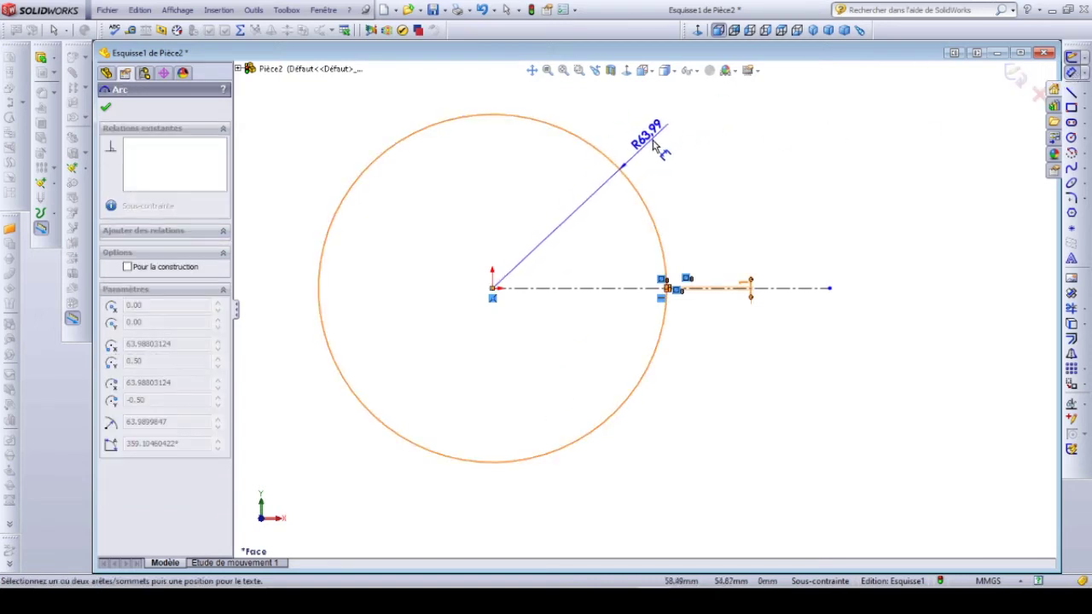
click(671, 135)
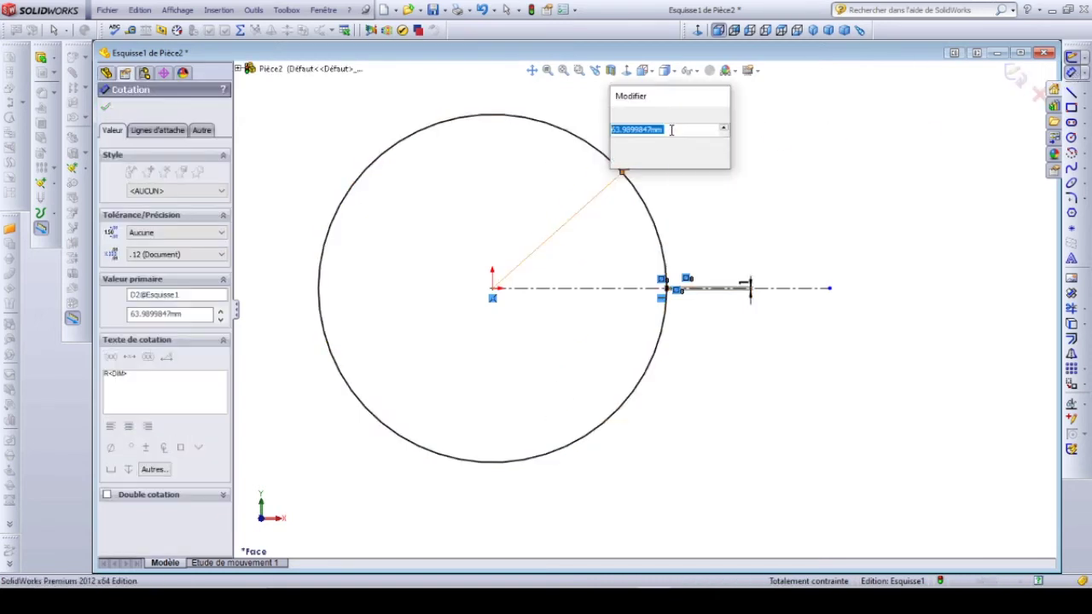
text(100)
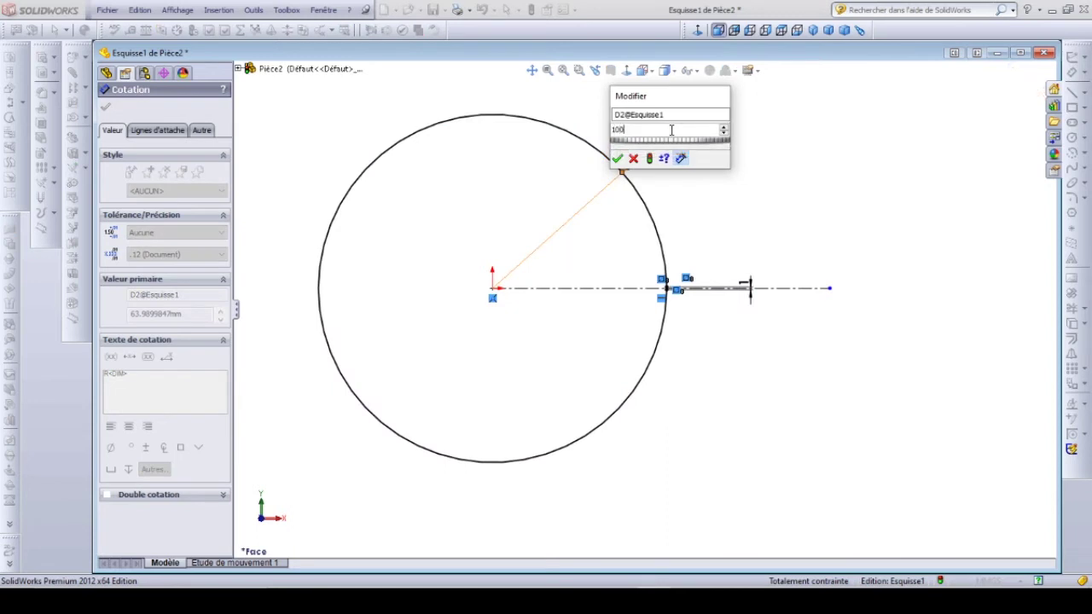
click(618, 159)
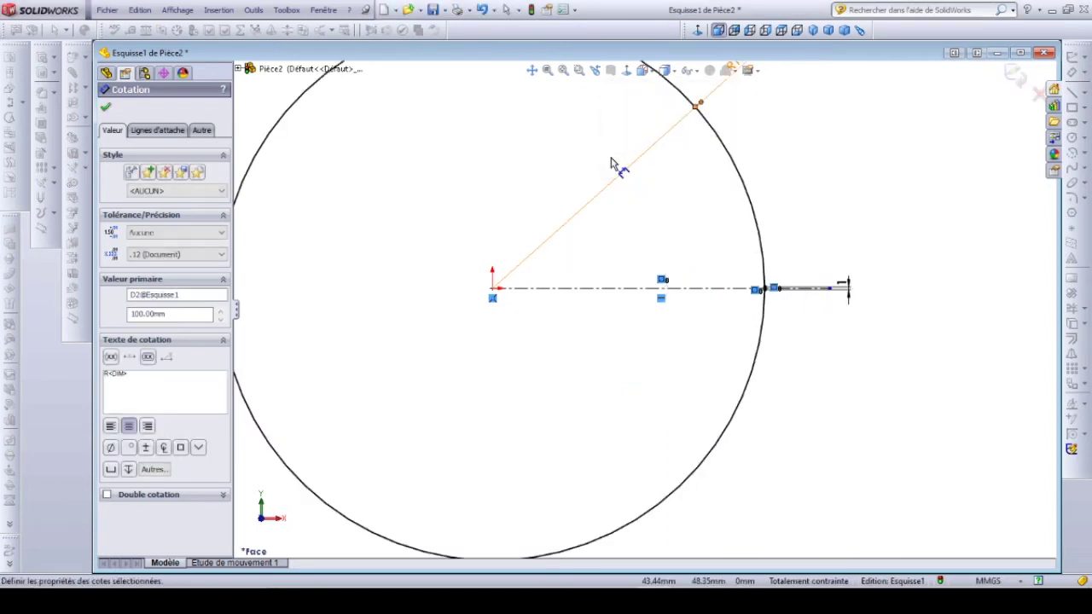
scroll(390, 248, down, 3)
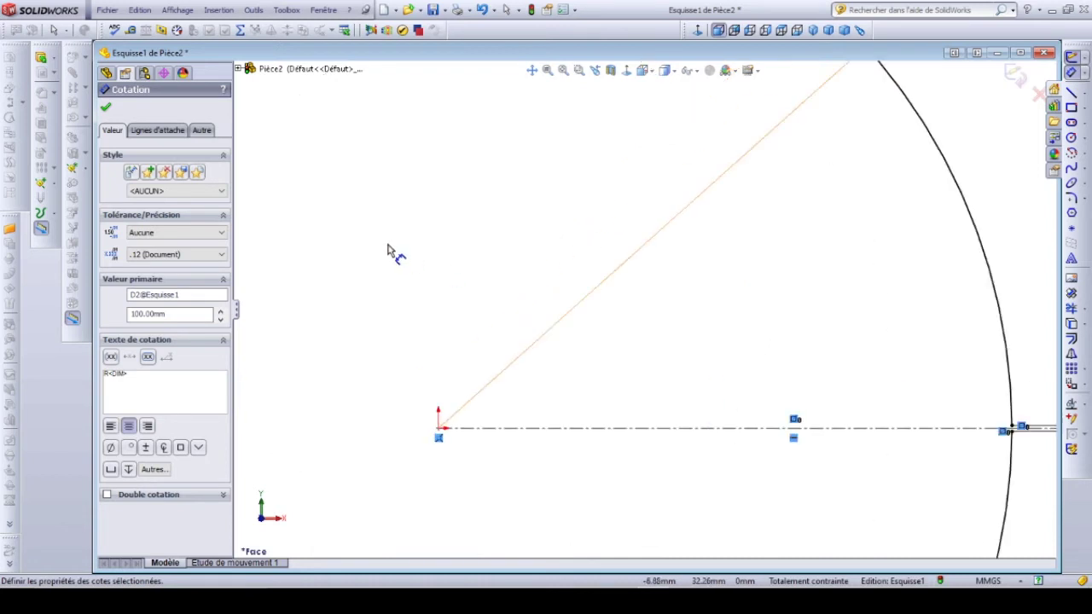
scroll(393, 234, up, 5)
Consult the CI 025-02 conduit cylindrique drawing for the duct's dimensions.
key(z)
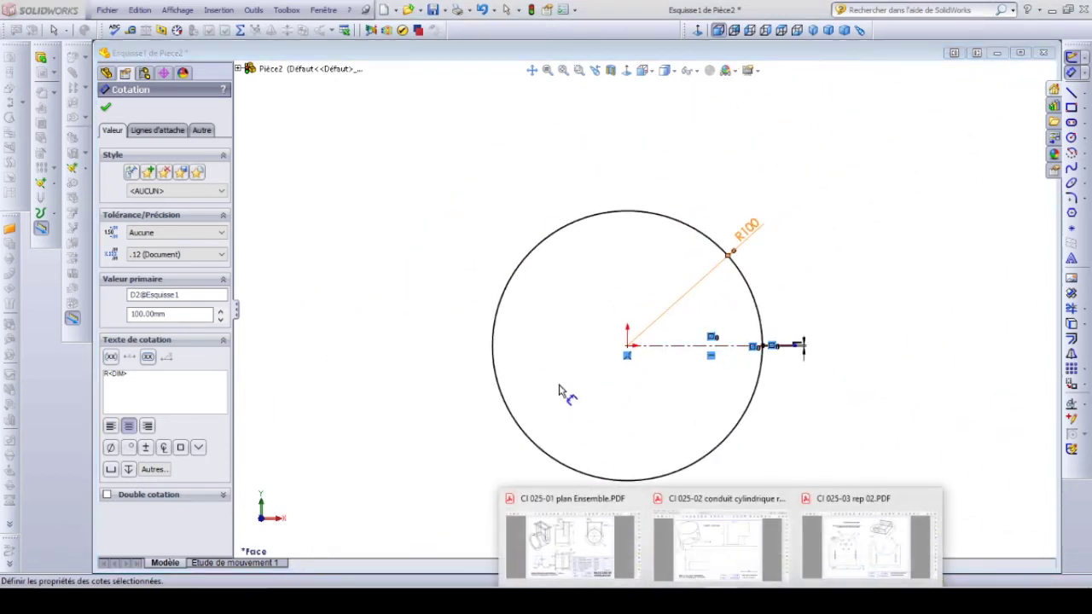
click(724, 512)
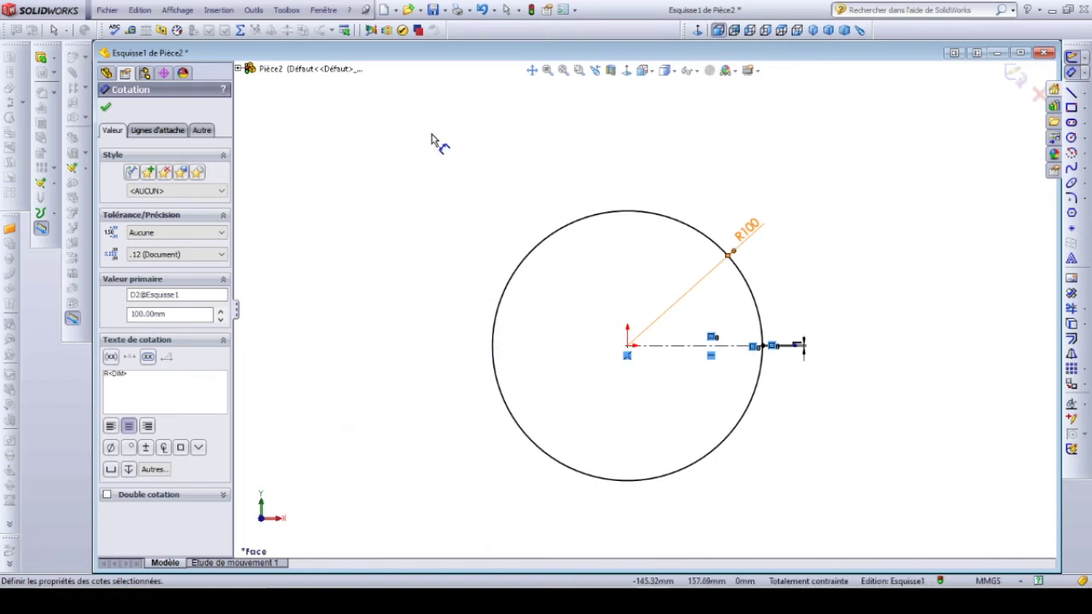
click(418, 203)
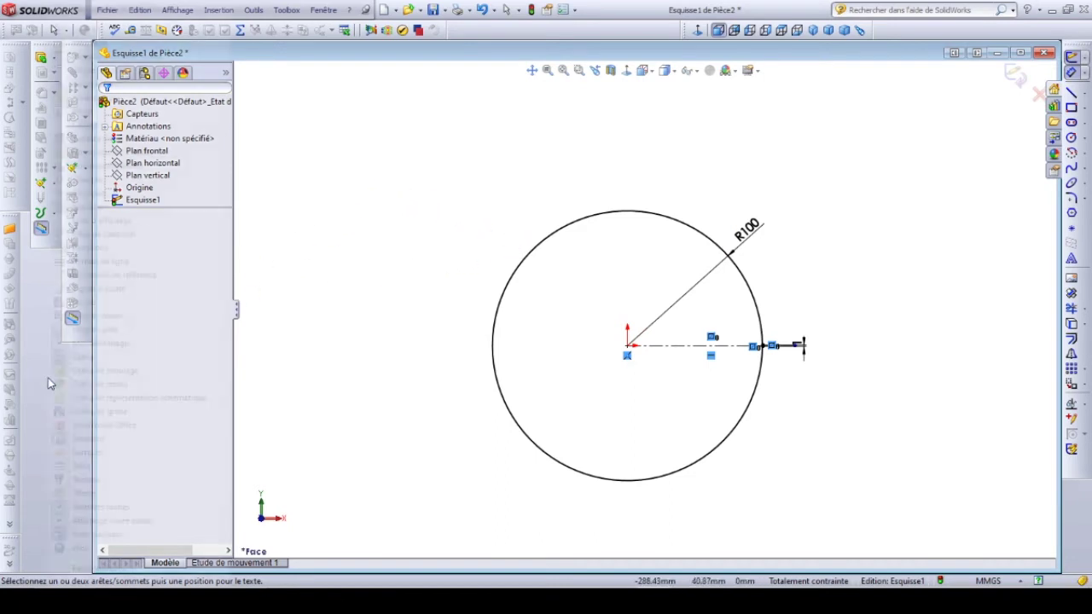
Display the sheet-metal (Tôlerie) tools and start a base flange from the arc profile with a blind depth of 196 mm.
right_click(45, 382)
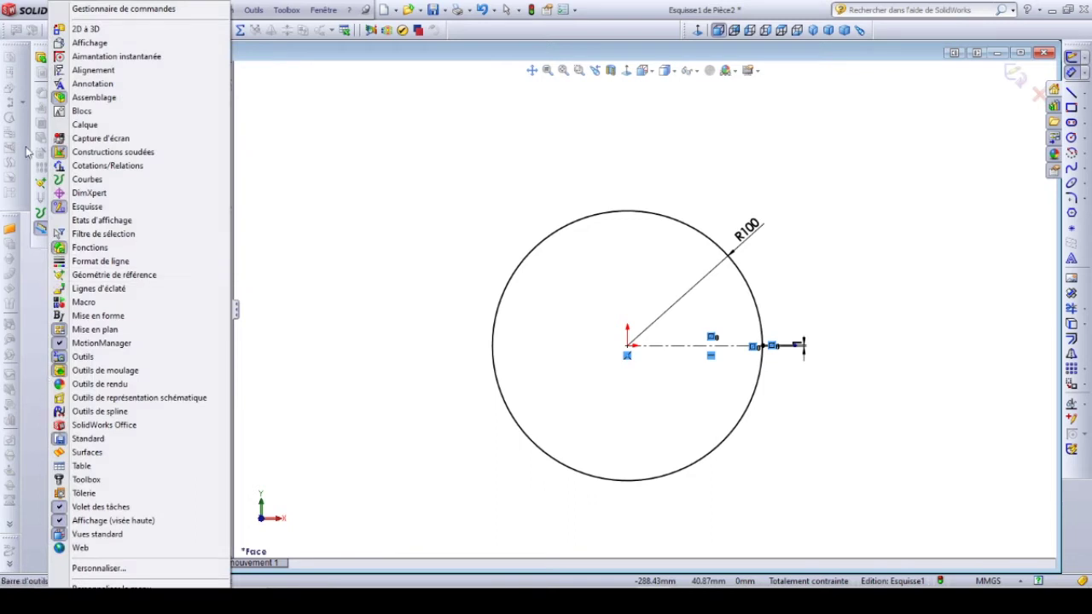
click(85, 494)
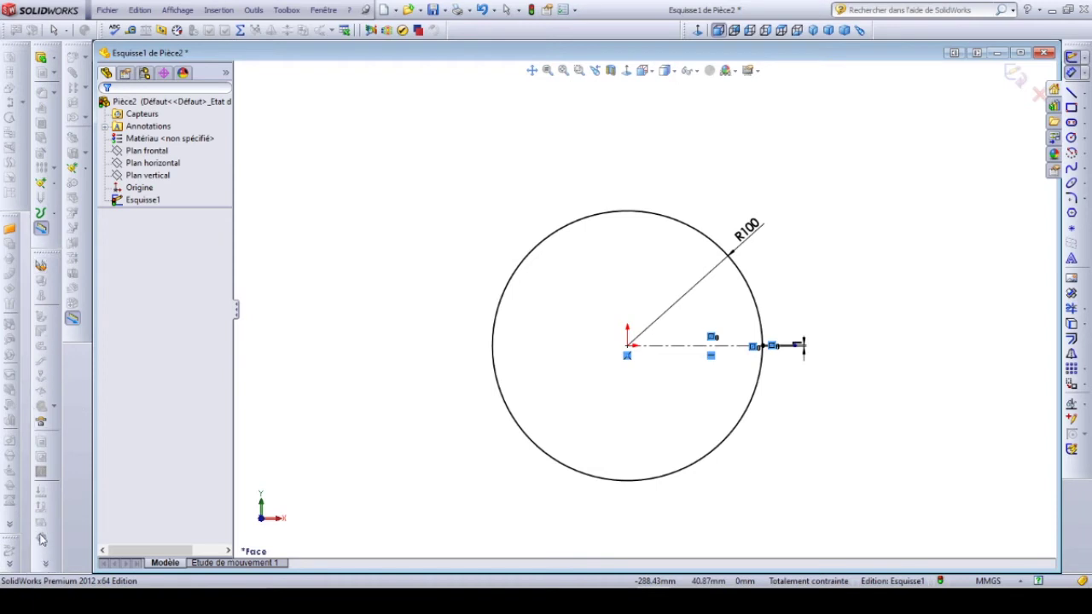
click(41, 268)
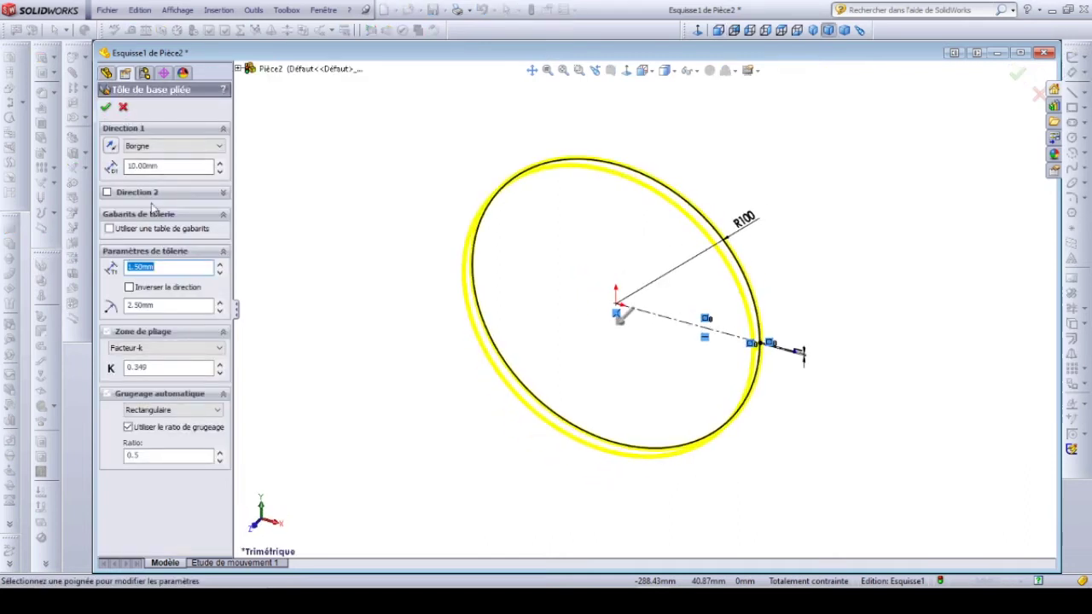
drag(160, 167, 129, 165)
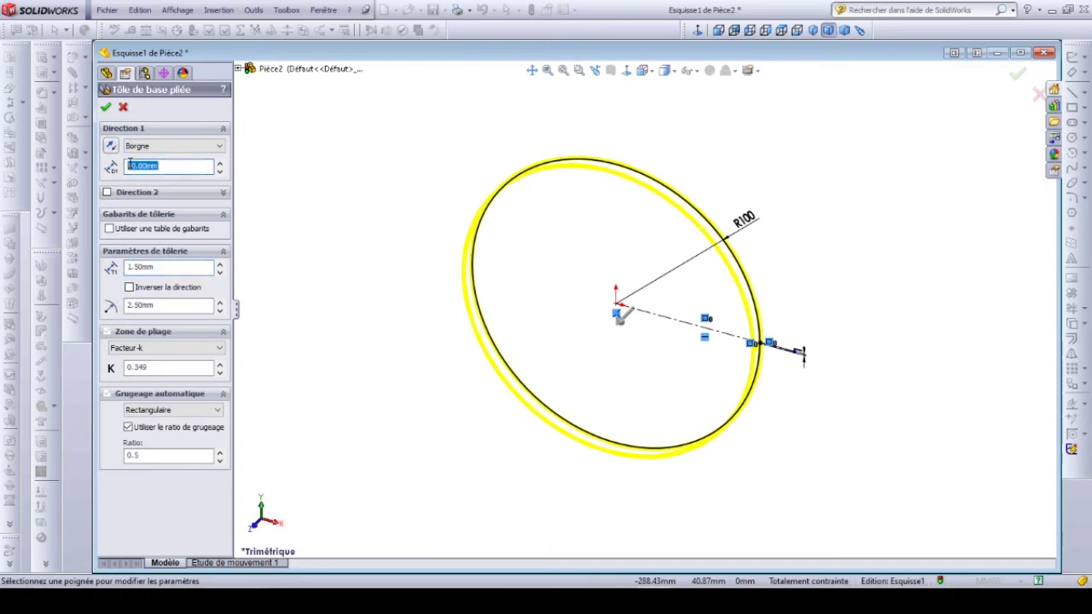
text(5)
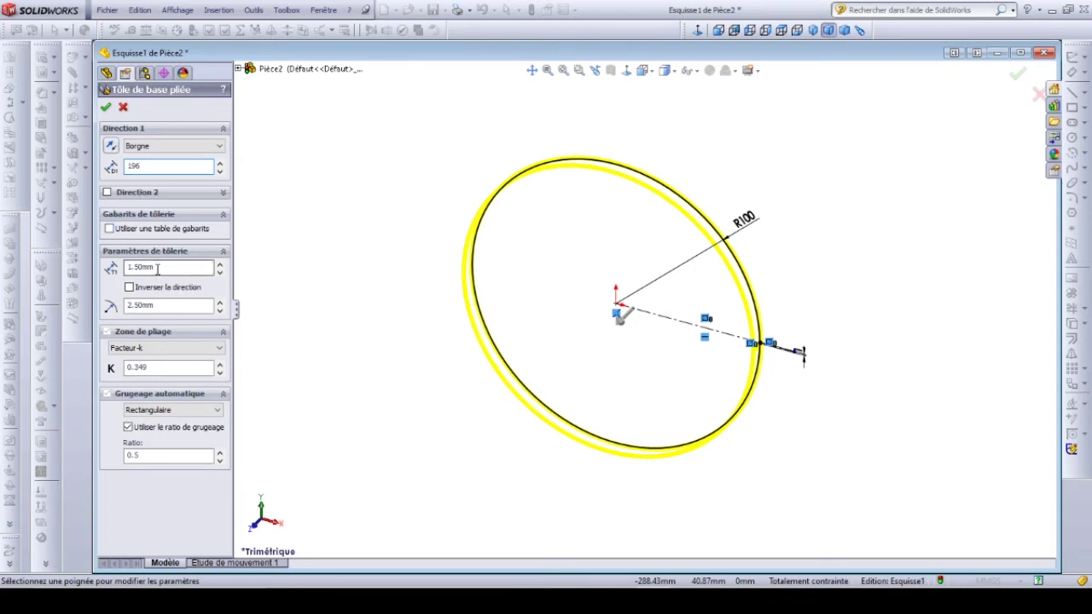
Check the duct and assembly drawings for the sheet thickness, and create the base flange with a thickness of 2 mm.
click(157, 269)
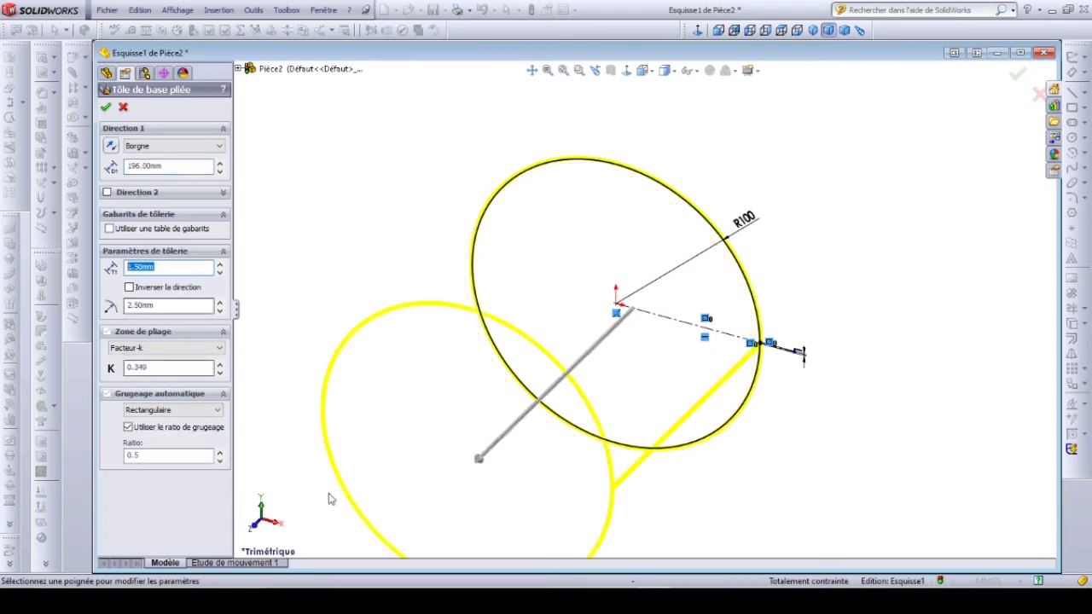
mouse_move(774, 604)
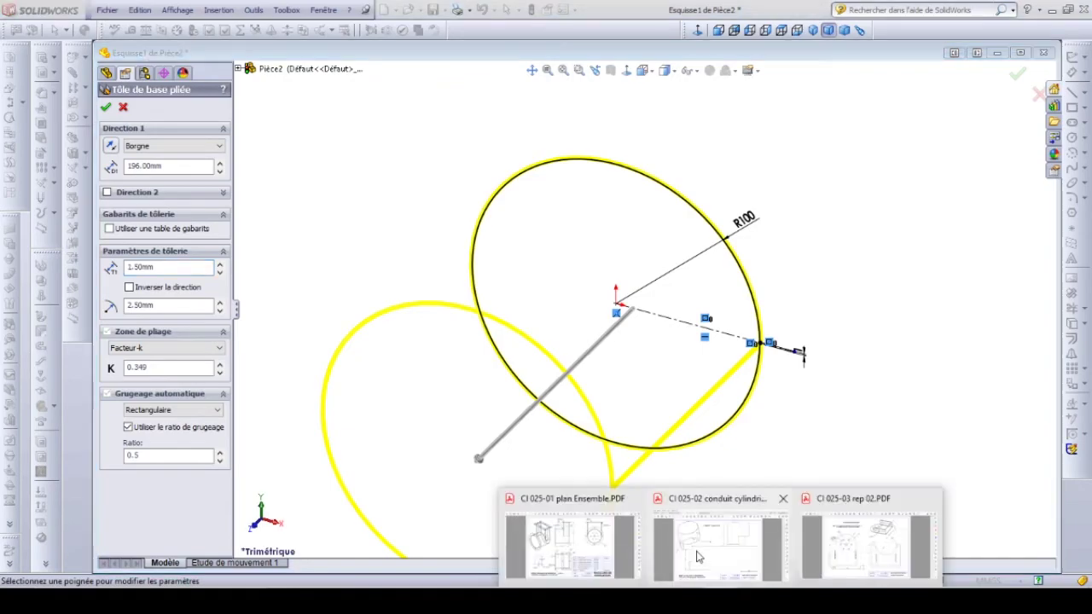
click(693, 546)
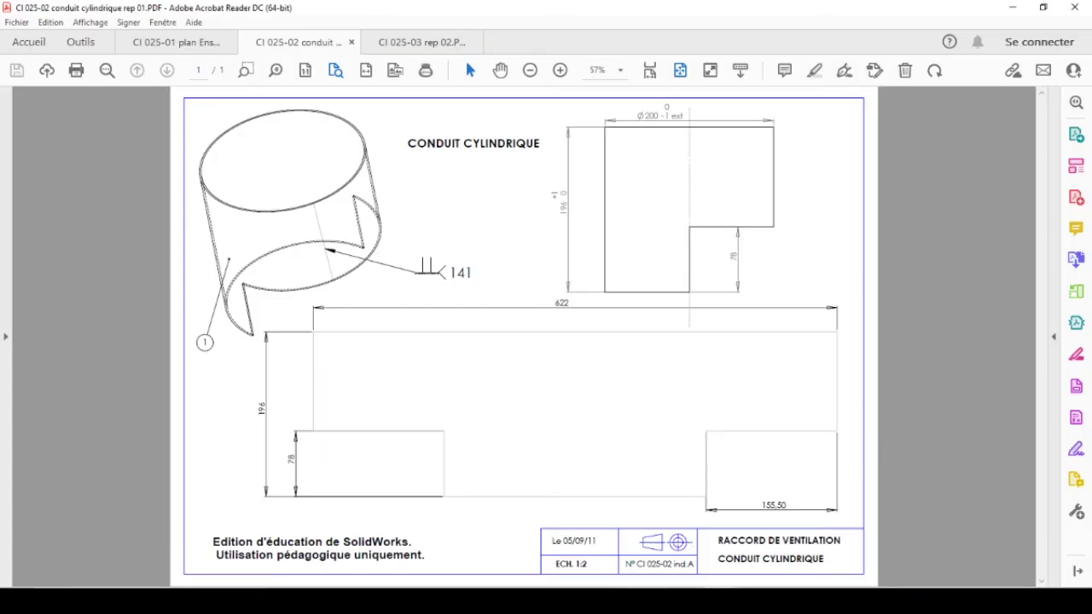
click(179, 42)
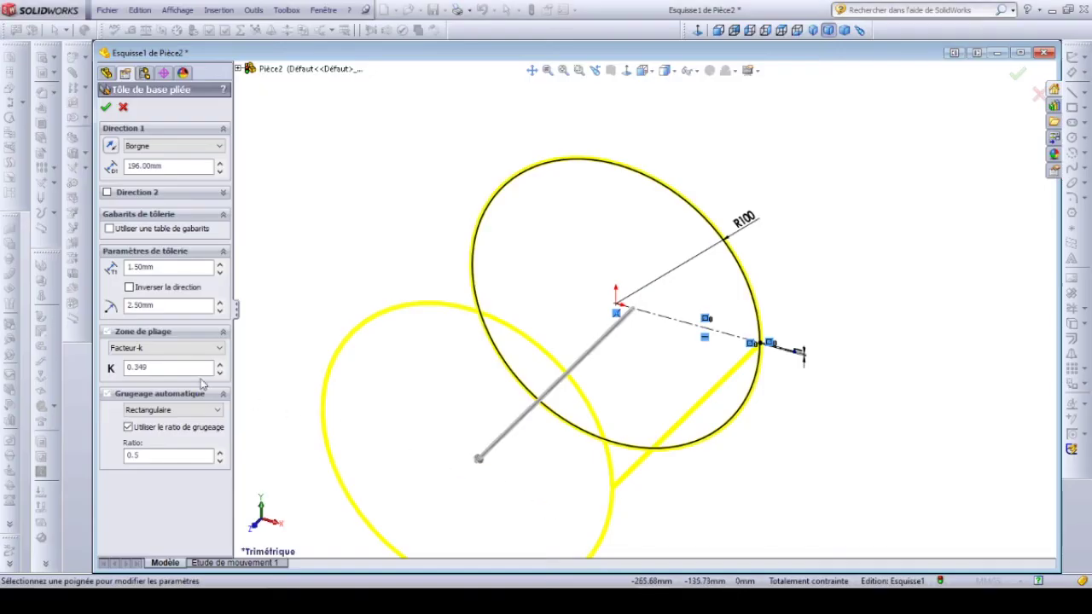
double_click(164, 267)
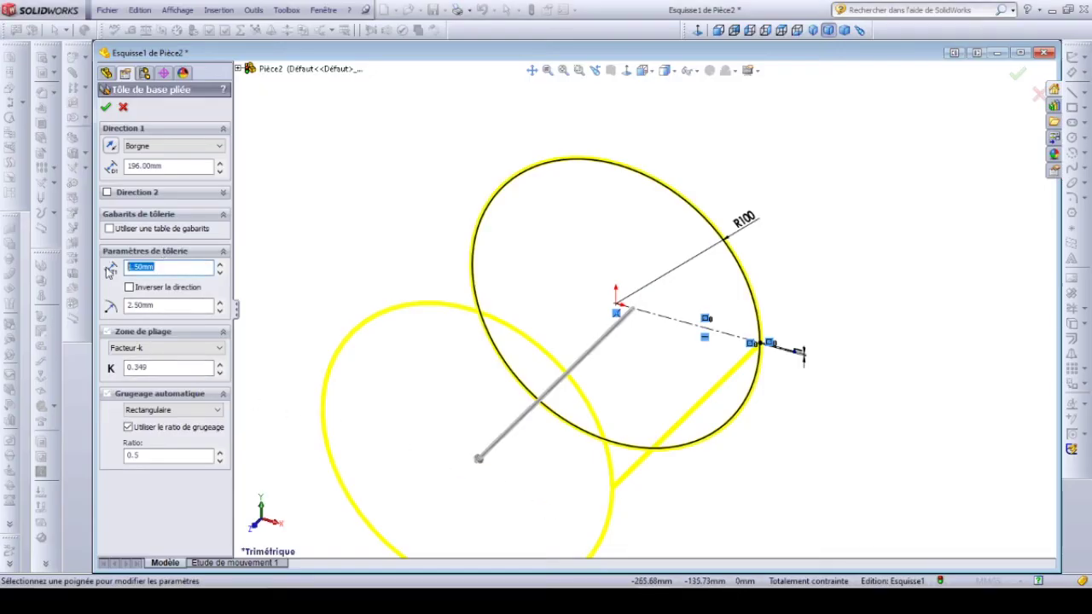
text(2)
click(106, 107)
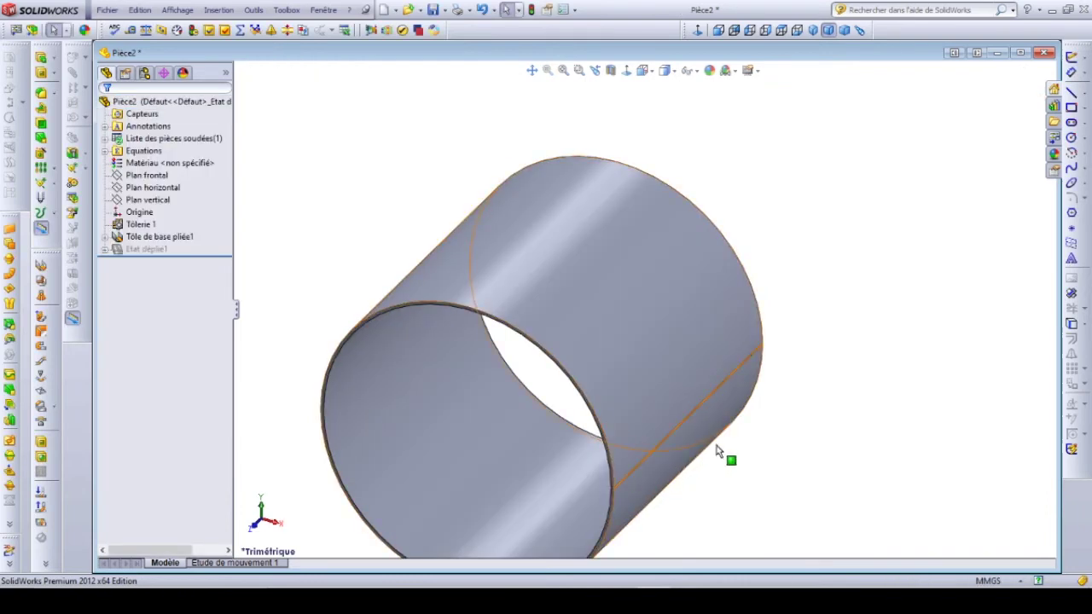
Unsuppress the Etat déplié1 flat pattern to unfold the cylindrical duct.
middle_drag(762, 502, 726, 420)
scroll(732, 431, up, 4)
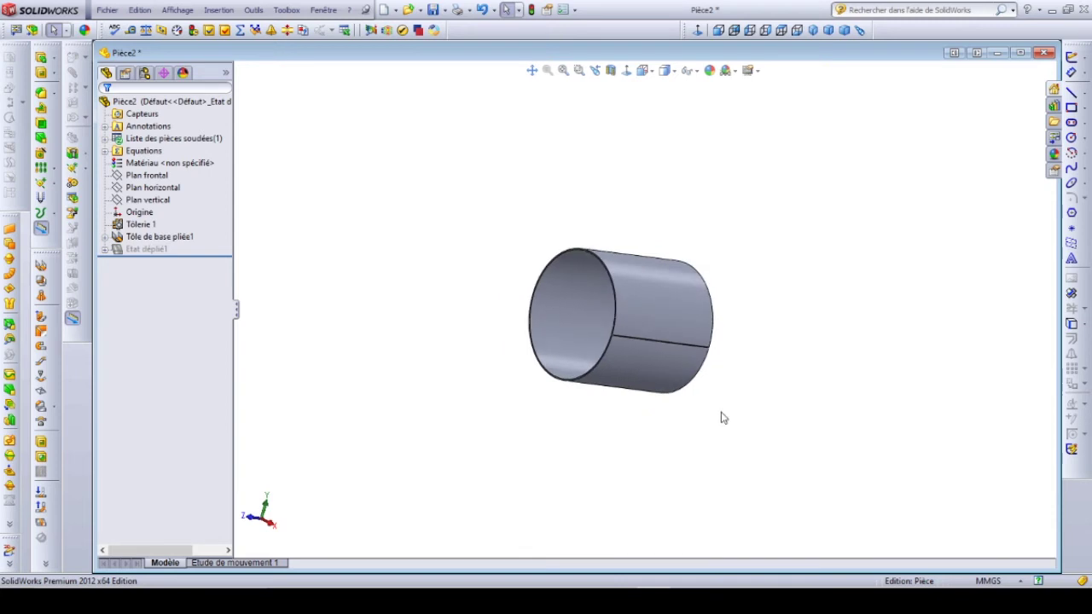
mouse_move(526, 423)
middle_down()
mouse_move(497, 435)
mouse_move(535, 417)
mouse_move(534, 436)
middle_up()
scroll(653, 310, down, 3)
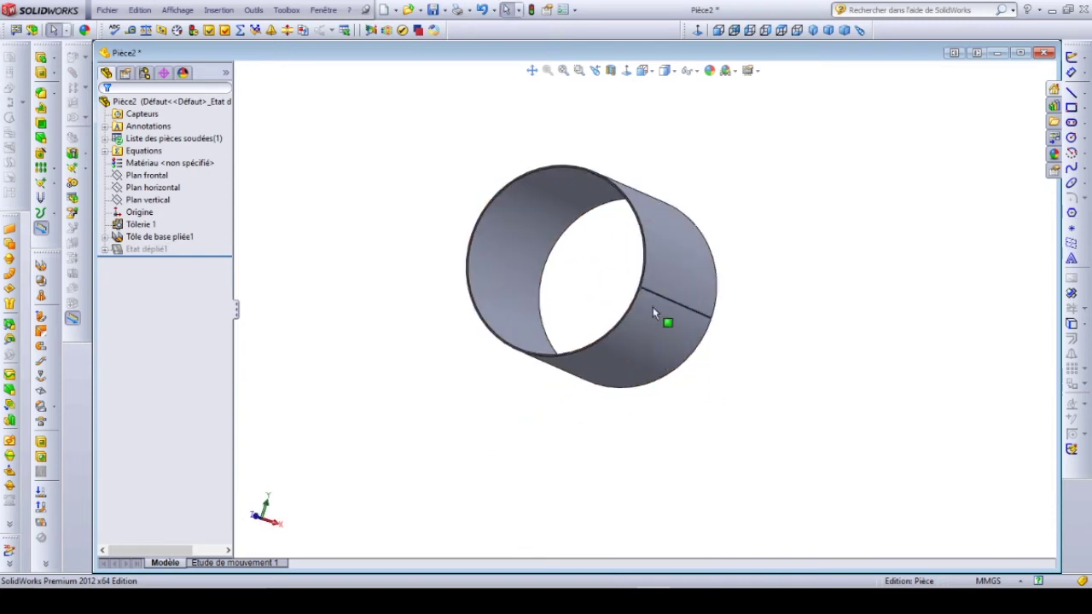
scroll(581, 254, down, 1)
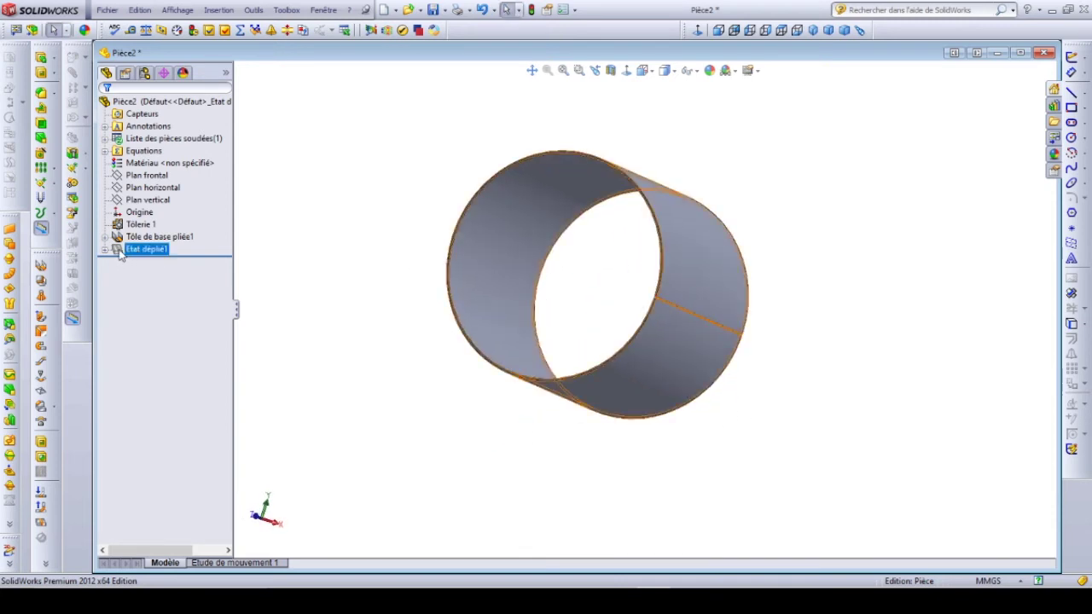
click(138, 250)
right_click(137, 250)
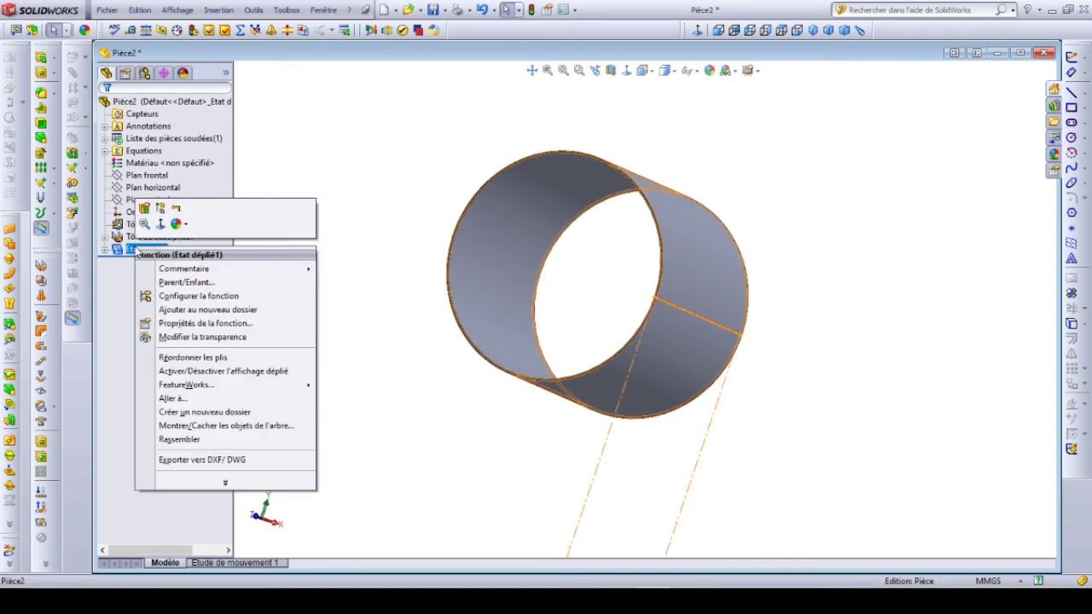
click(160, 209)
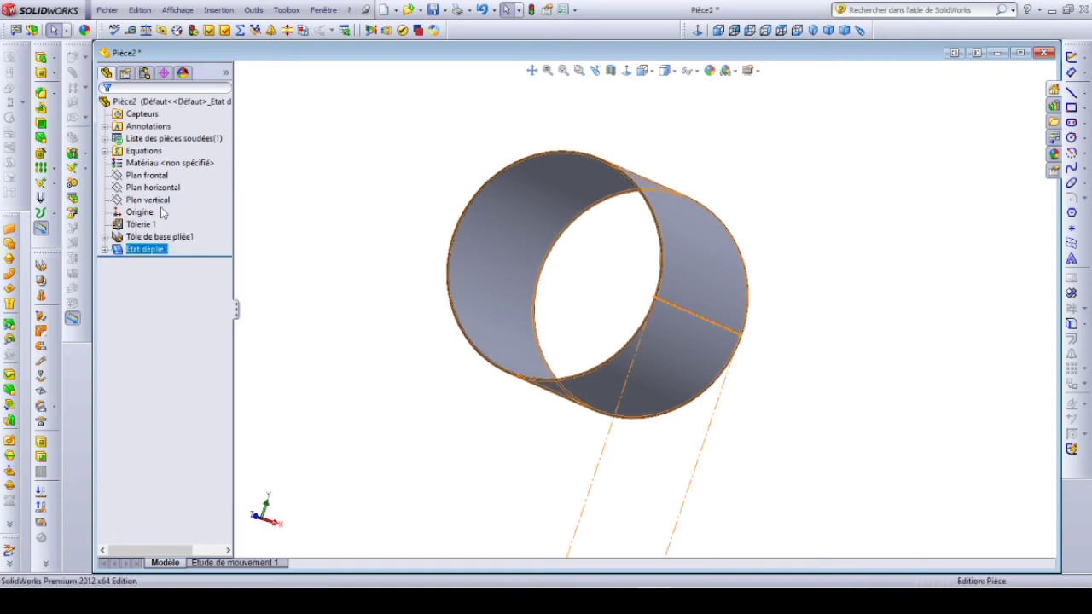
Measure the length of the unfolded blank between its two short edges with a temporary dimension.
middle_drag(478, 443, 586, 104)
scroll(614, 219, down, 2)
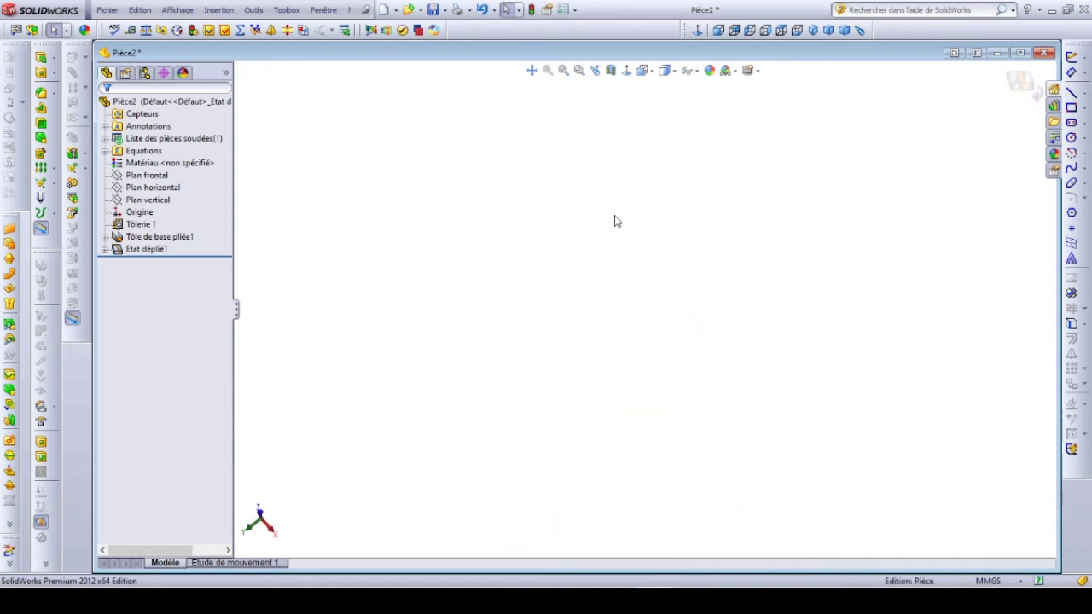
scroll(627, 207, up, 6)
scroll(656, 359, down, 2)
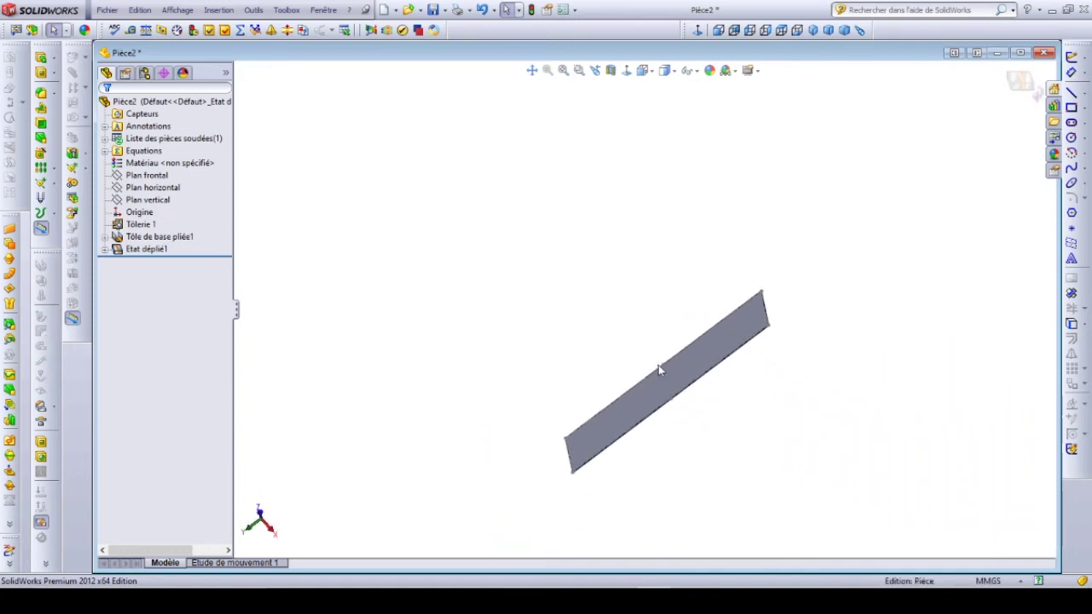
middle_drag(680, 398, 697, 320)
scroll(728, 441, up, 3)
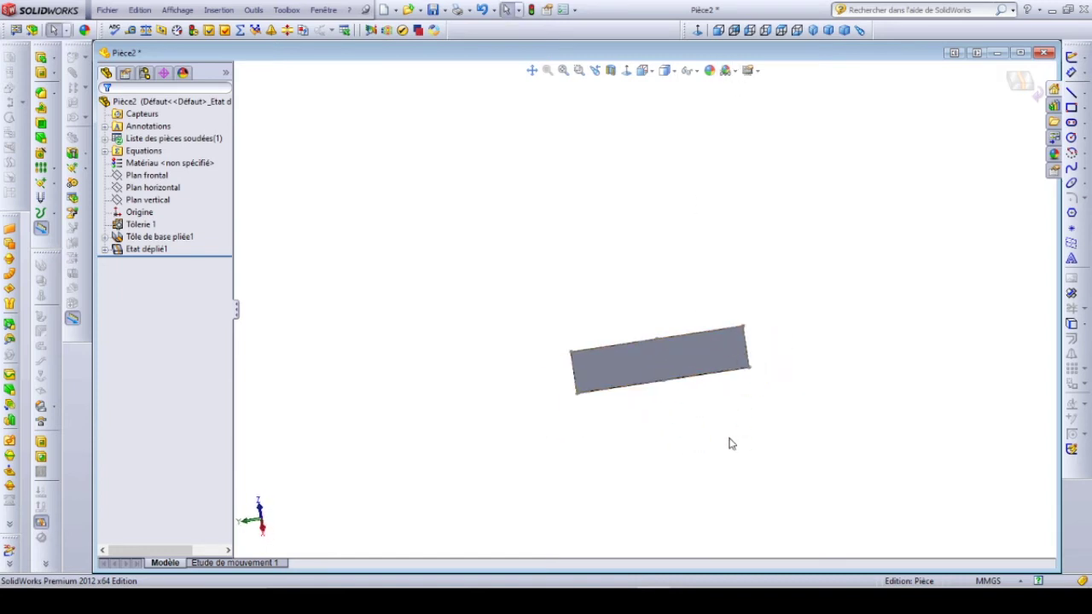
scroll(751, 352, down, 3)
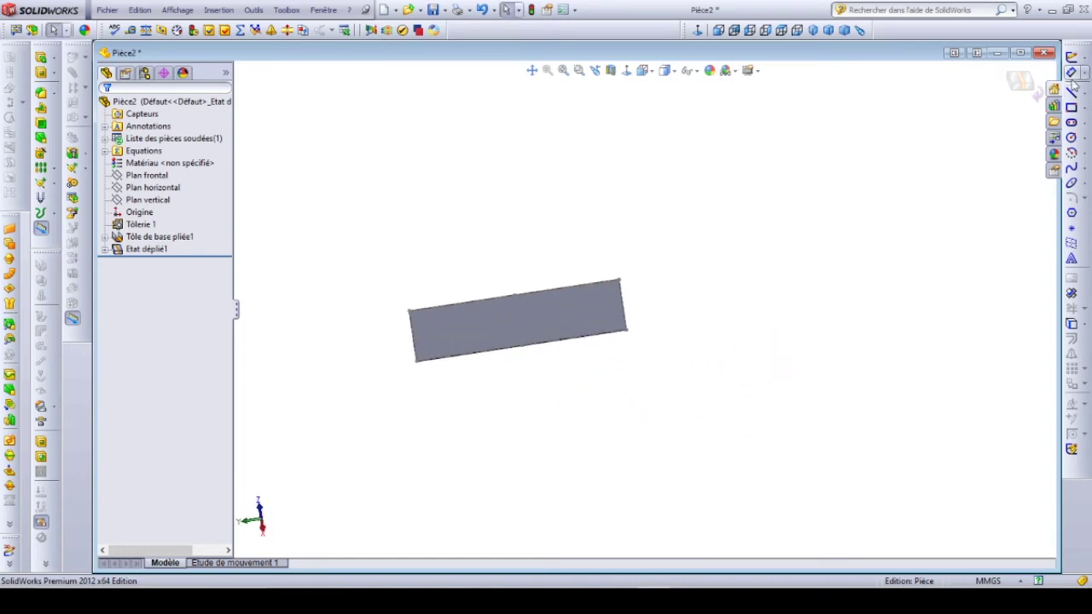
click(631, 302)
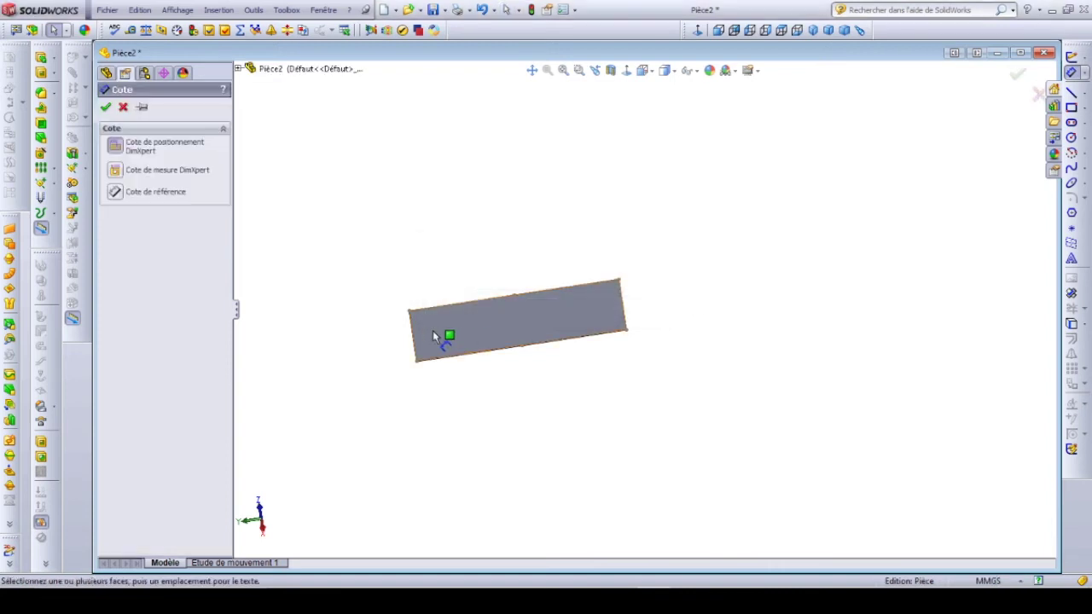
click(455, 303)
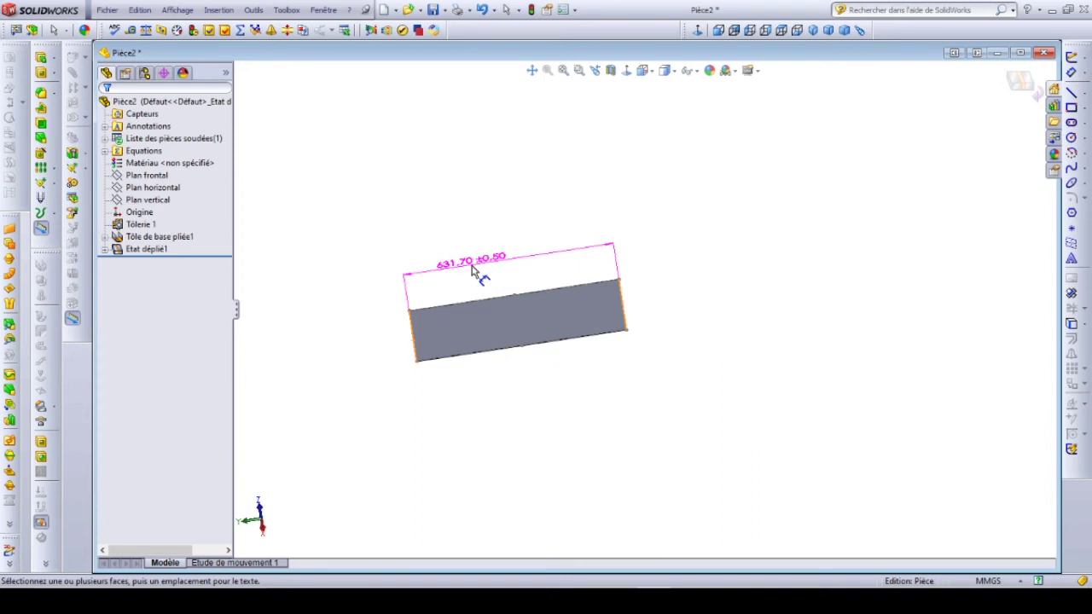
key(Escape)
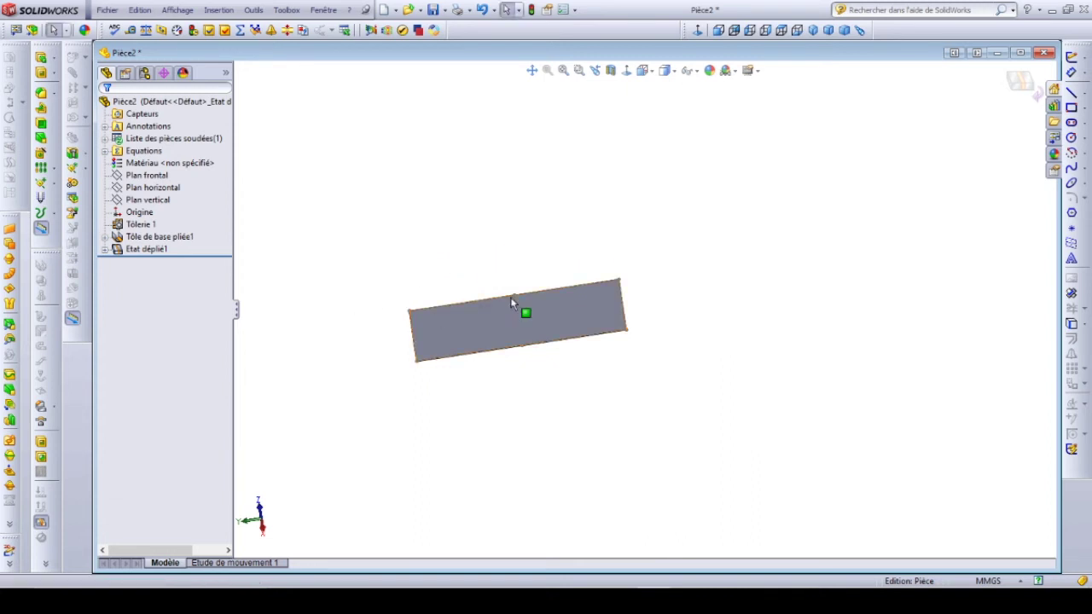
Suppress the Etat déplié1 flat pattern to fold the blank back into the cylindrical duct.
click(162, 250)
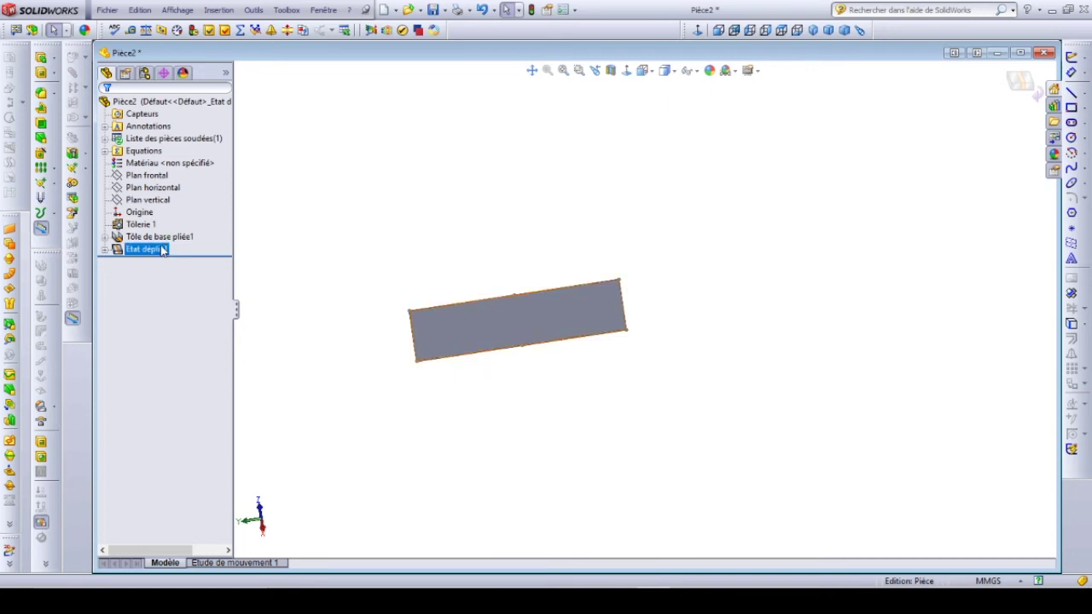
right_click(147, 250)
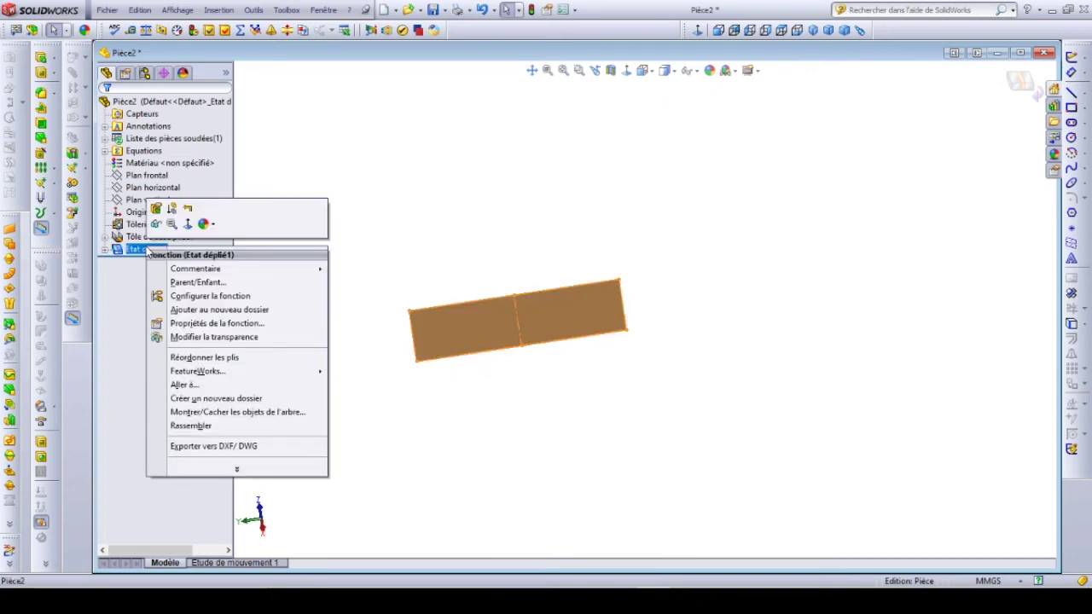
click(172, 212)
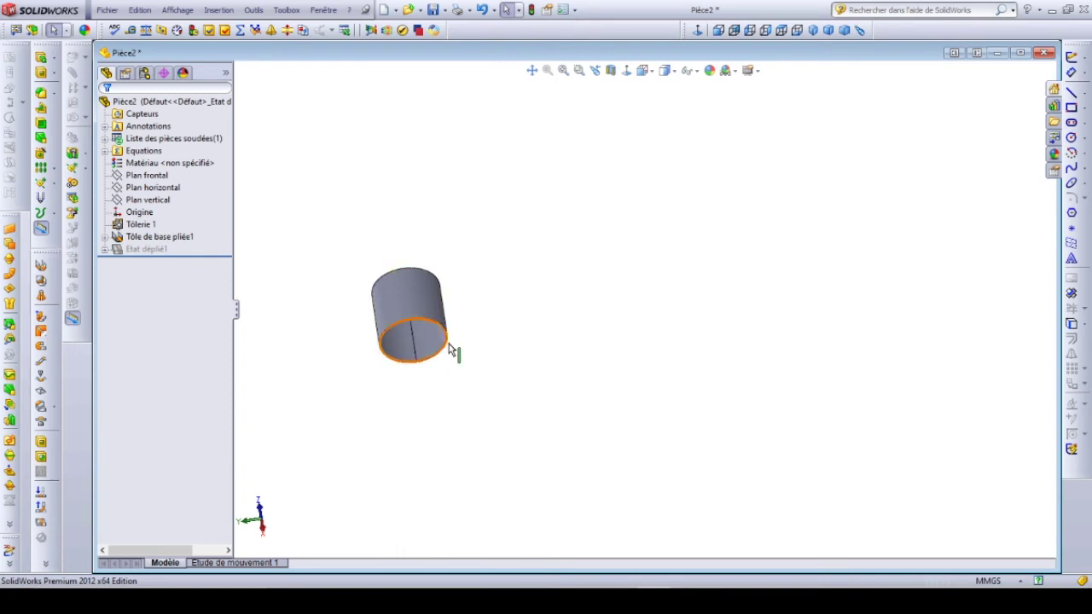
middle_drag(536, 350, 512, 368)
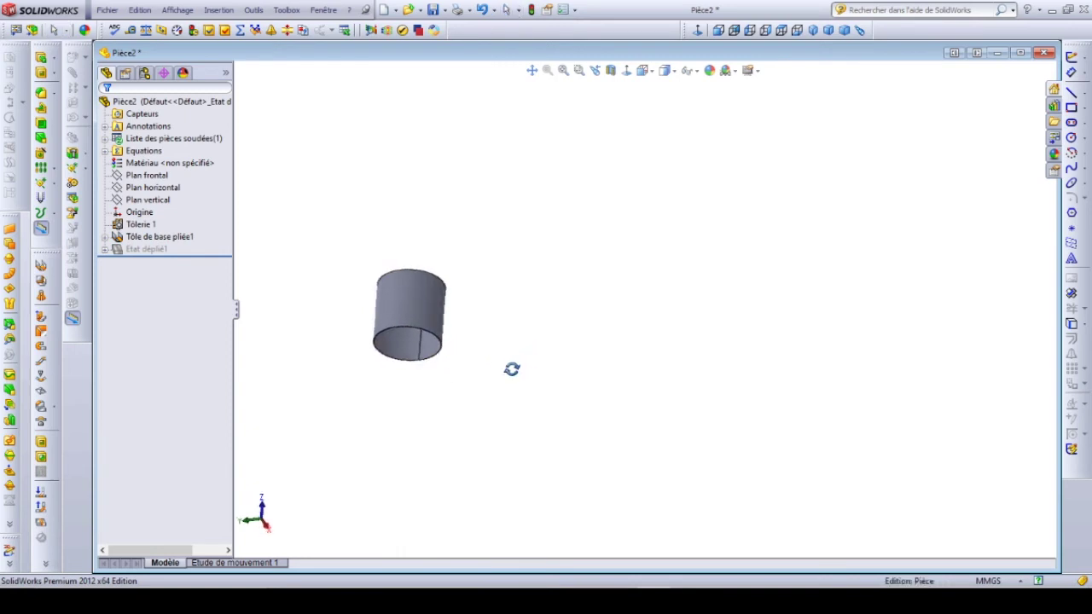
click(136, 163)
key(Escape)
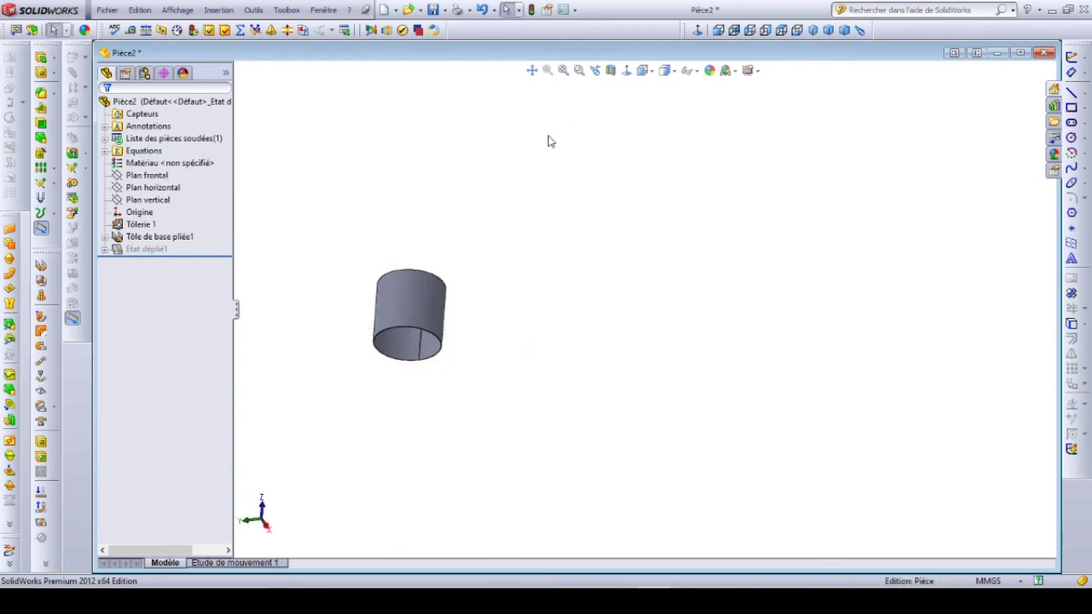
Look at the duct from the front and check the shape and dimensions of its notch in the CI 025-02 conduit cylindrique drawing.
click(720, 32)
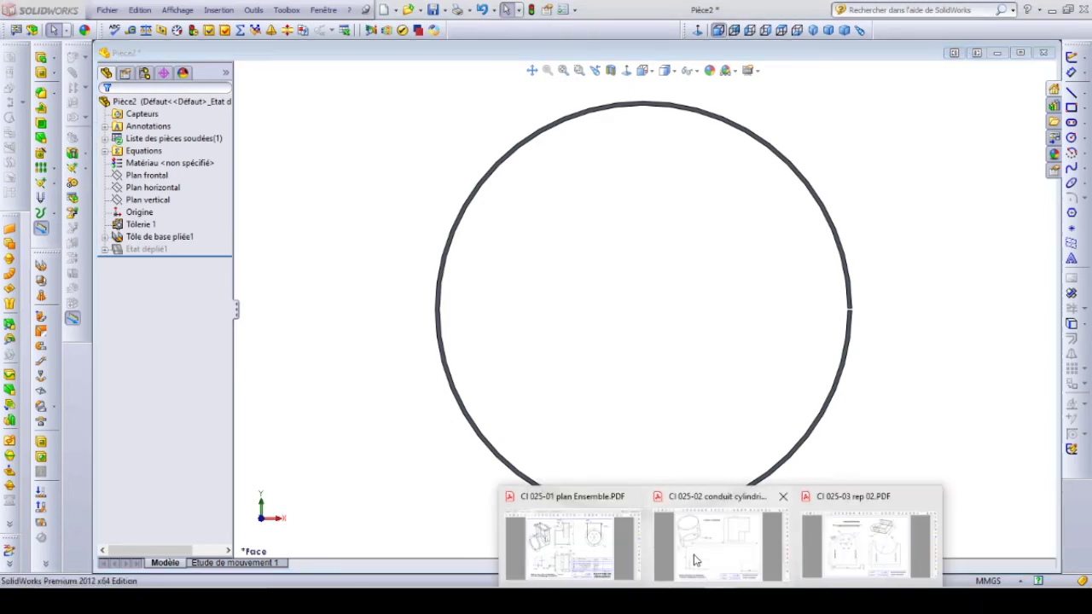
click(694, 554)
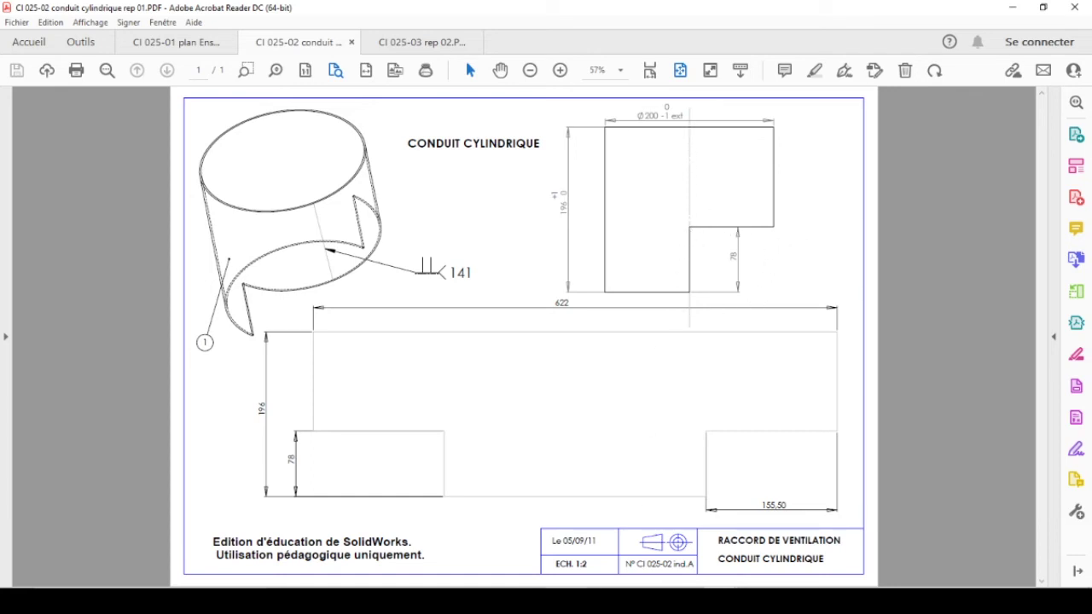
key(alt+Tab)
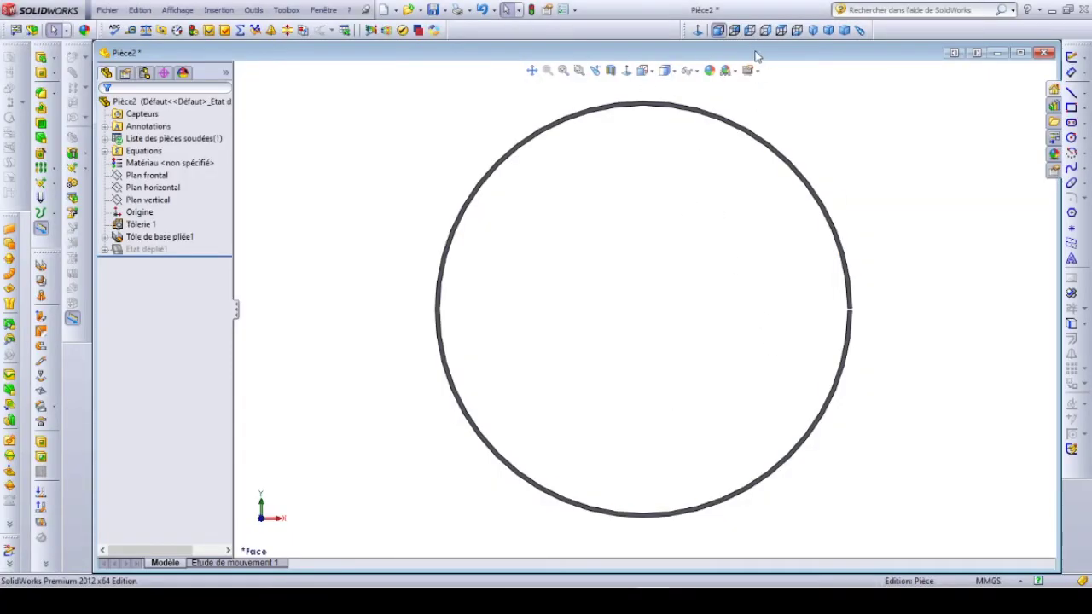
On Plan horizontal, sketch a corner rectangle about 102 × 63 mm from the origin to the outer edge on the seam side of the duct.
click(797, 31)
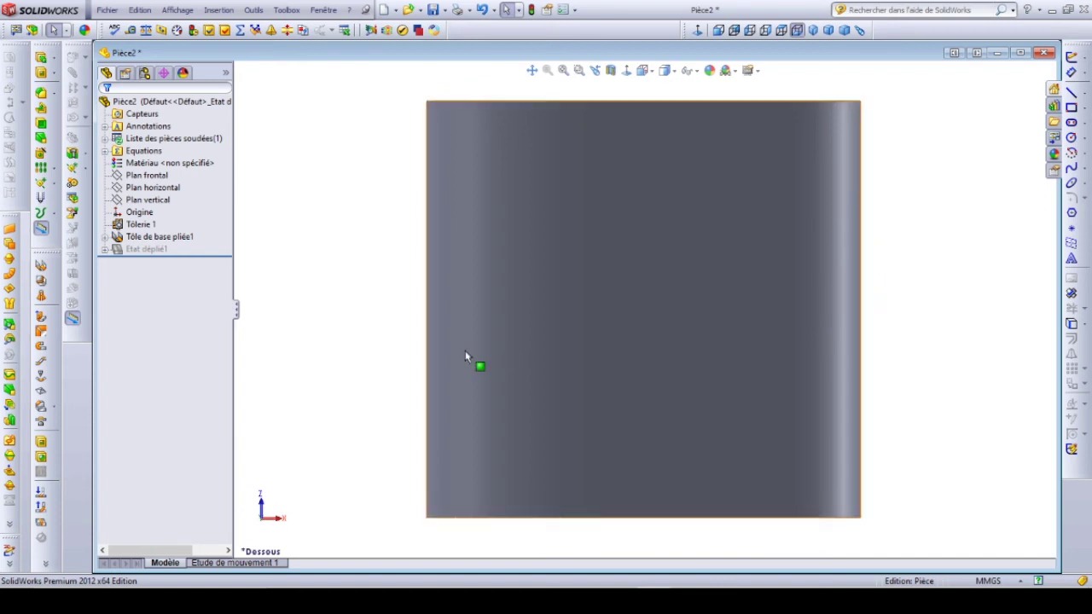
click(162, 177)
click(161, 188)
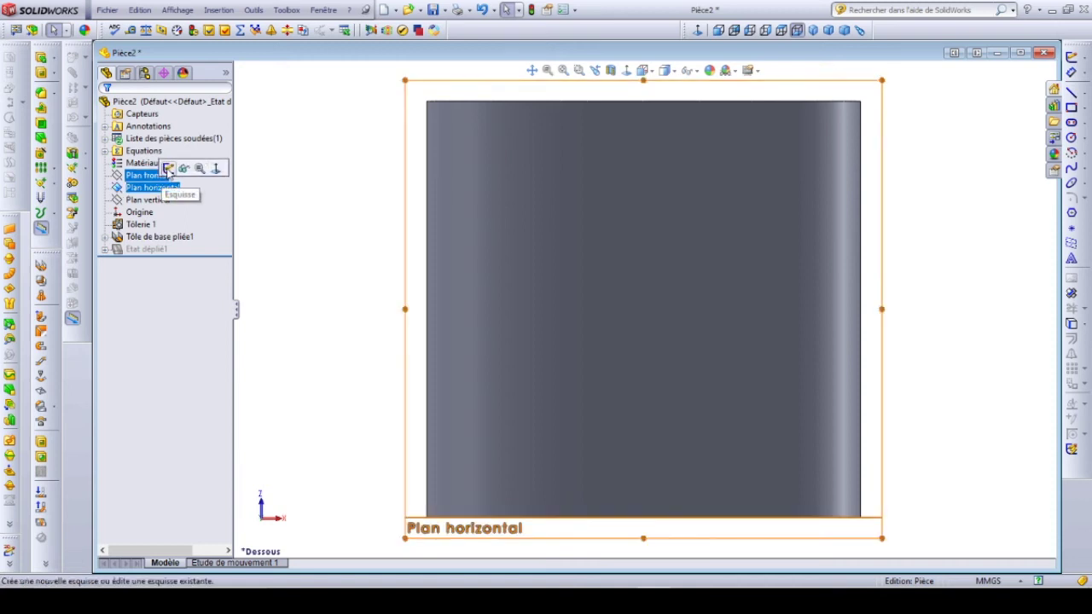
click(168, 168)
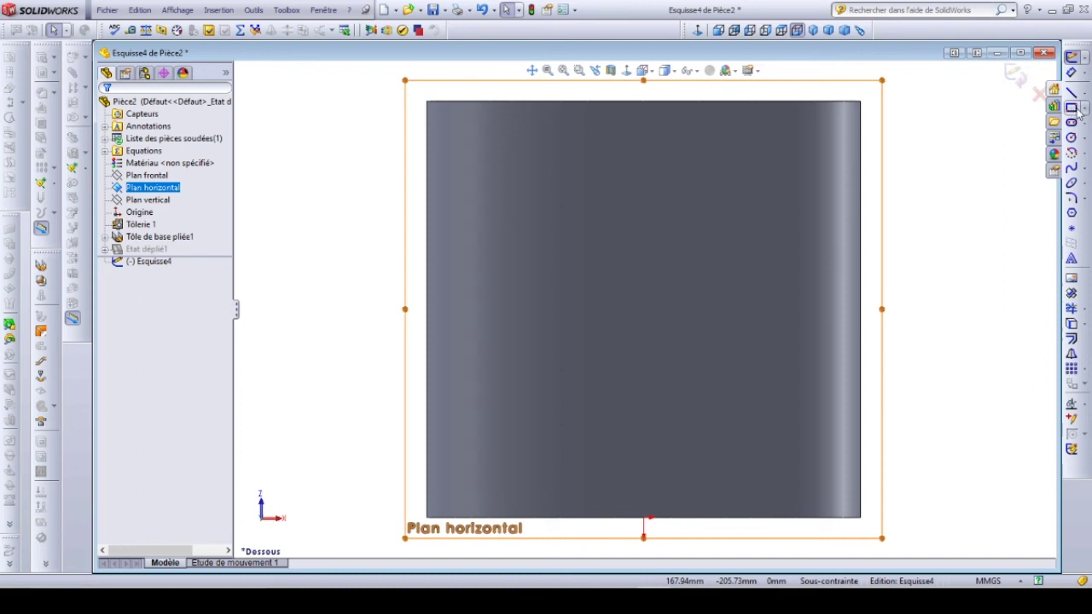
click(1084, 111)
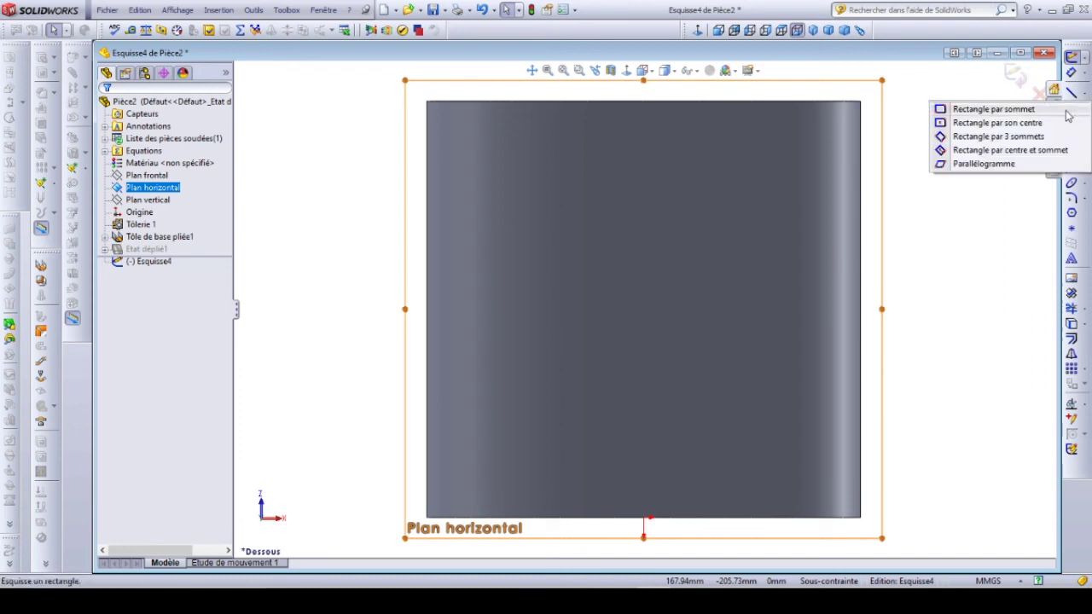
click(1008, 112)
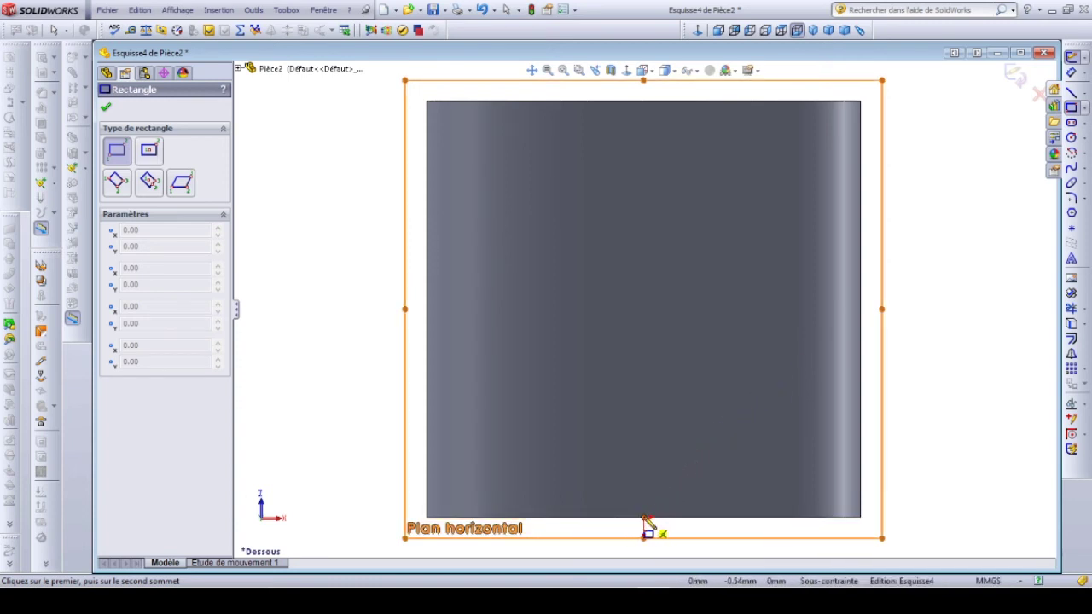
click(643, 518)
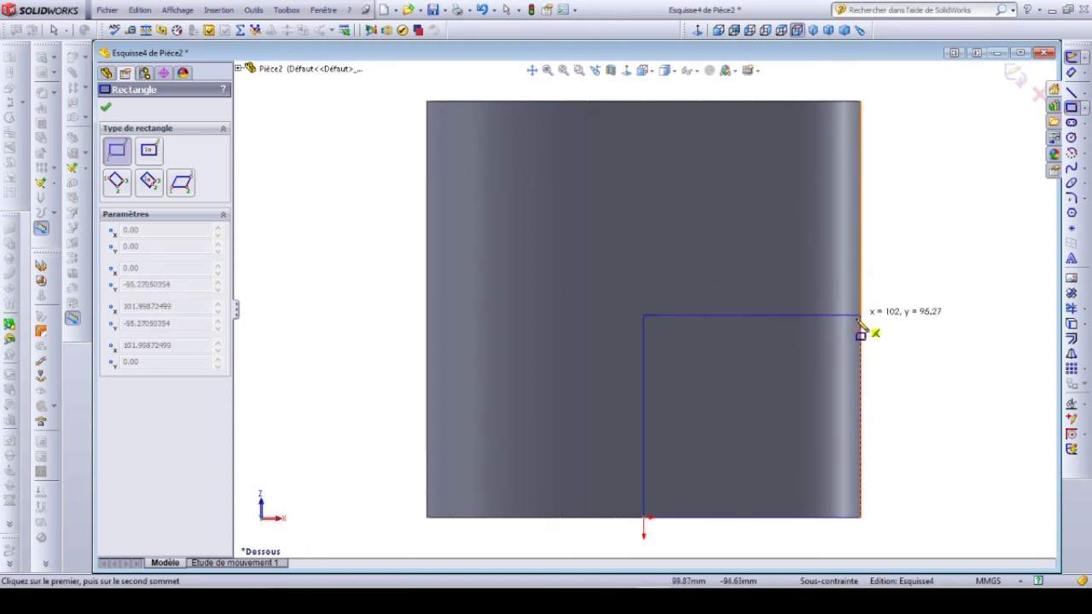
click(861, 386)
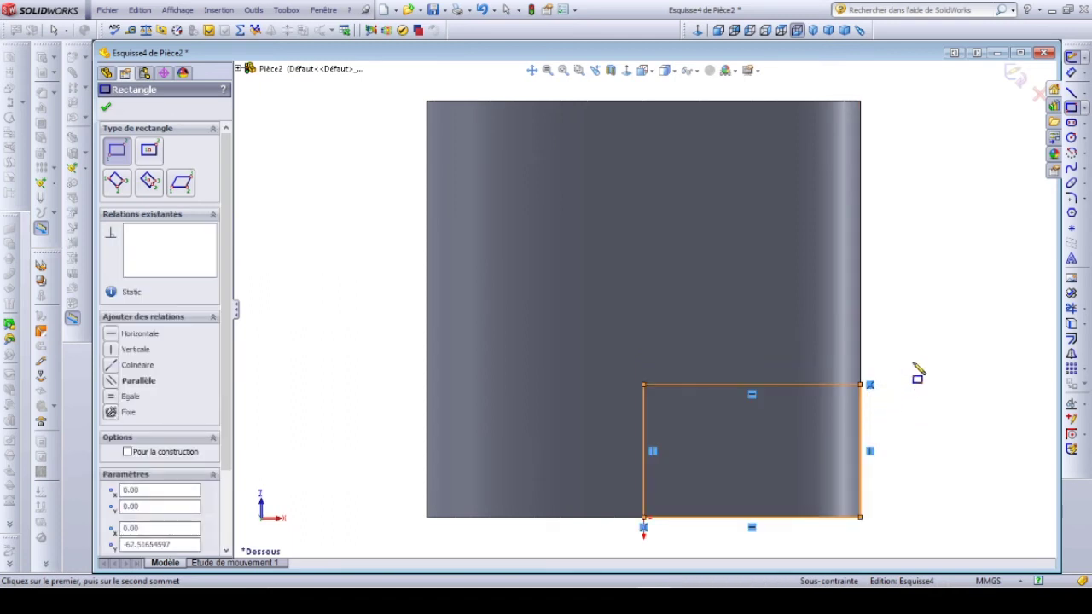
Dimension the rectangle's height to 78 mm, checking the notch height against the cylindrical duct drawing.
click(1077, 74)
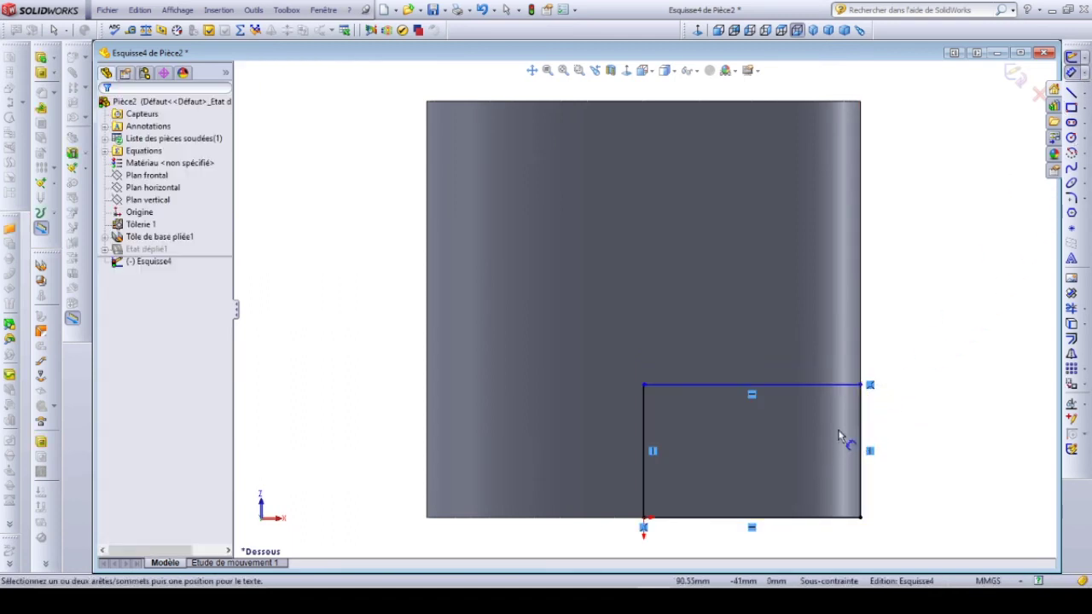
click(863, 433)
click(951, 450)
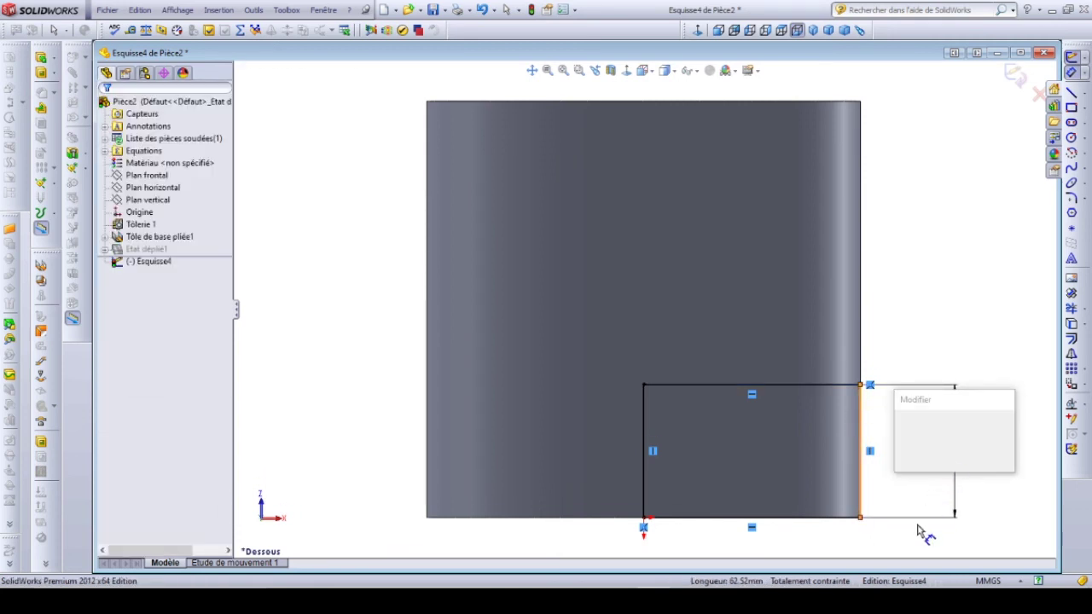
text(78)
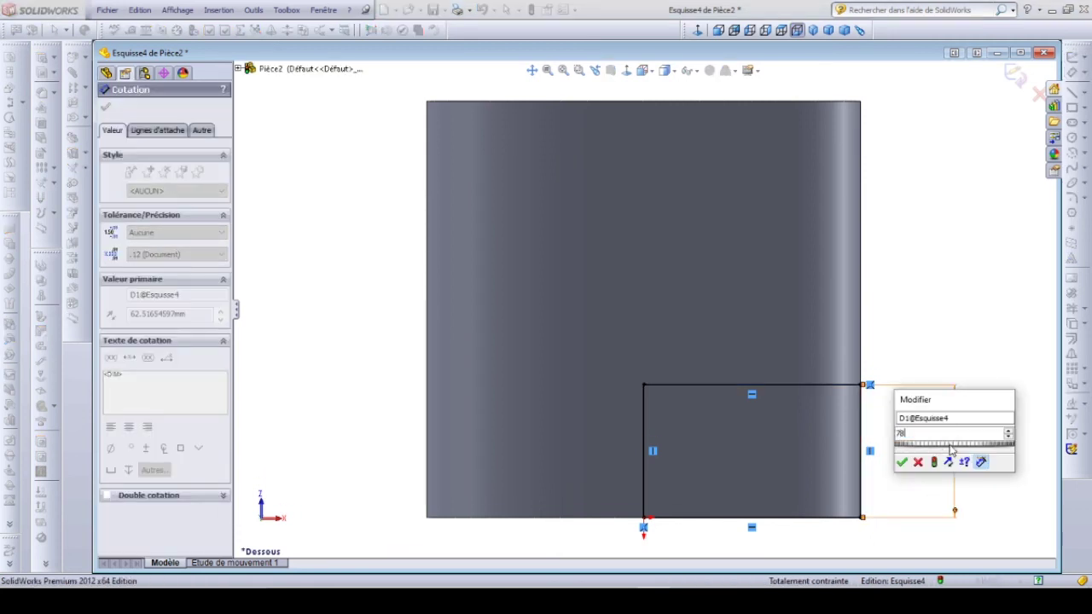
mouse_move(725, 602)
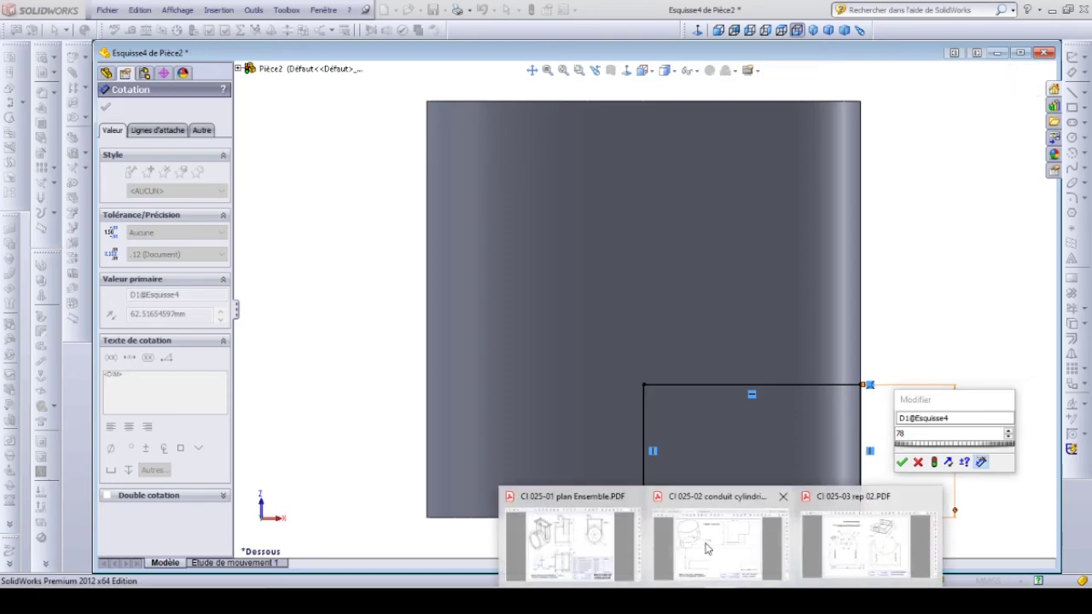
click(723, 534)
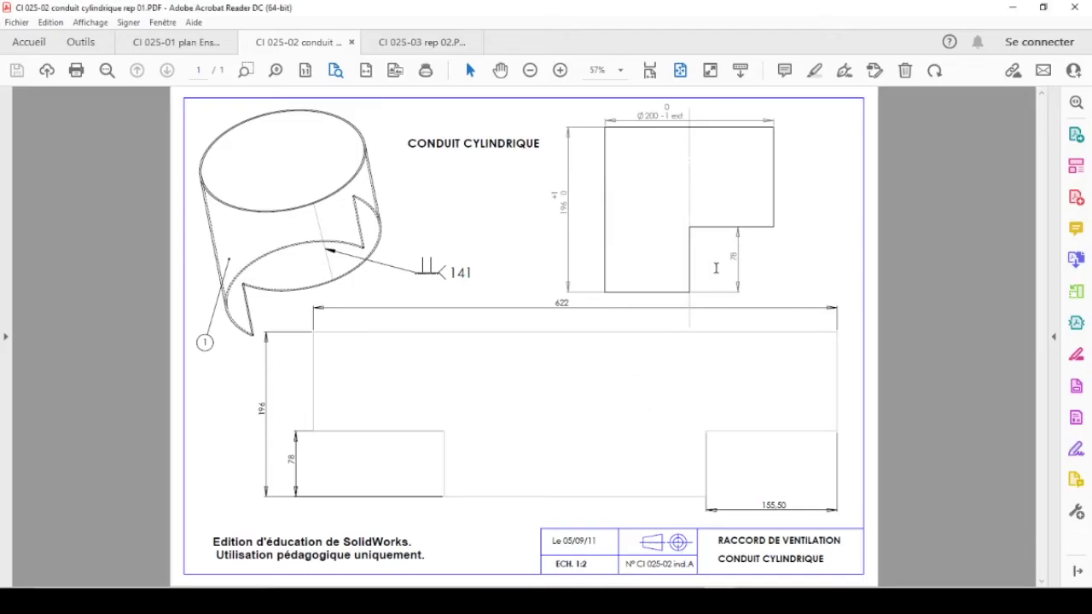
key(alt+Tab)
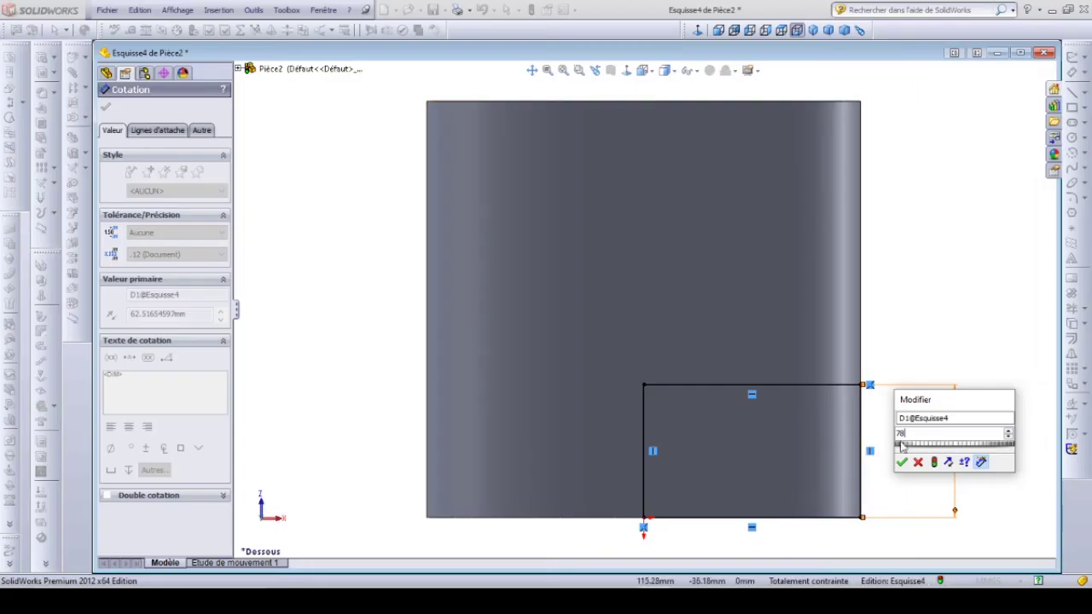
click(905, 469)
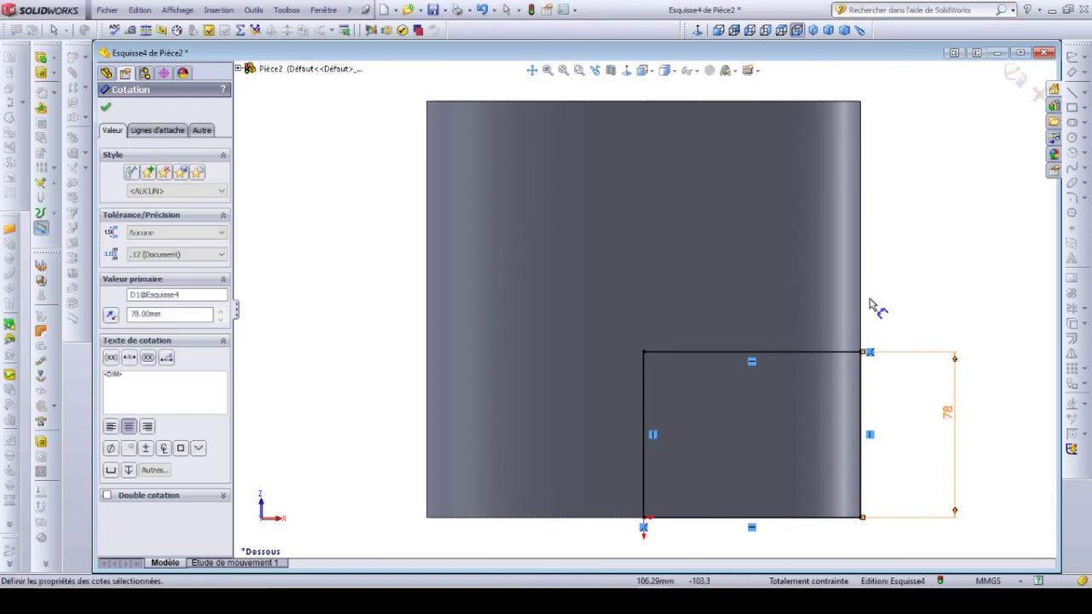
Cut the rectangle through the duct wall with an extruded cut set to A travers tout in both directions.
right_drag(921, 297, 907, 273)
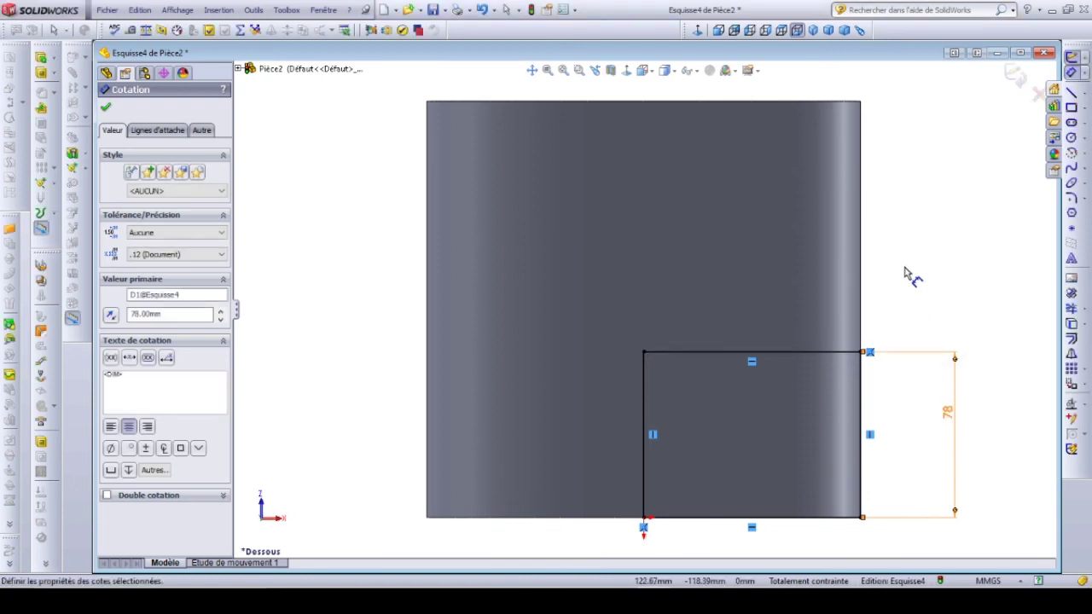
middle_drag(908, 273, 831, 329)
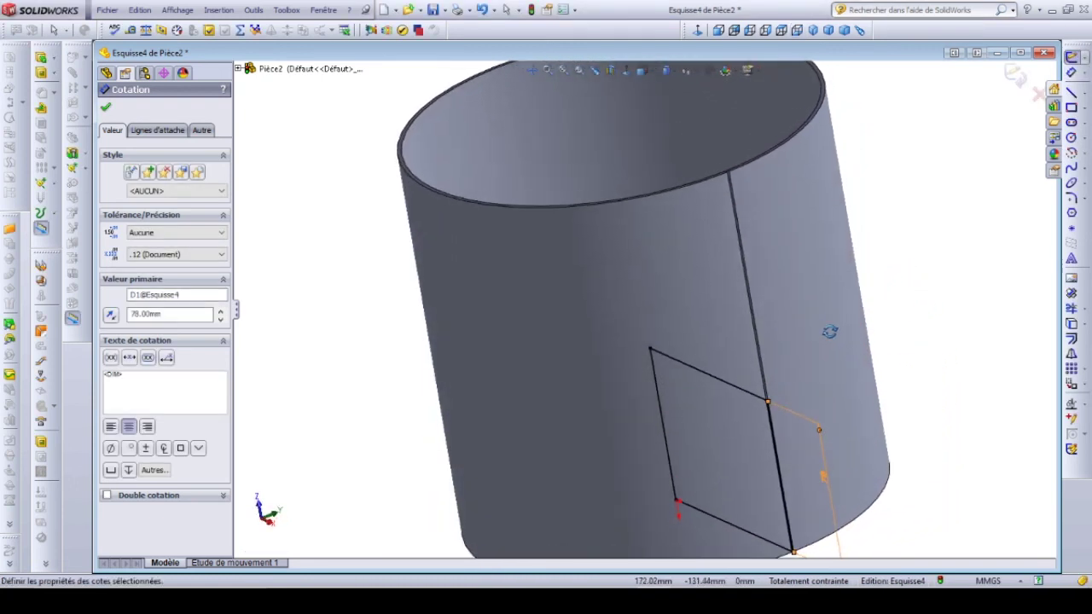
key(f)
middle_drag(748, 353, 788, 327)
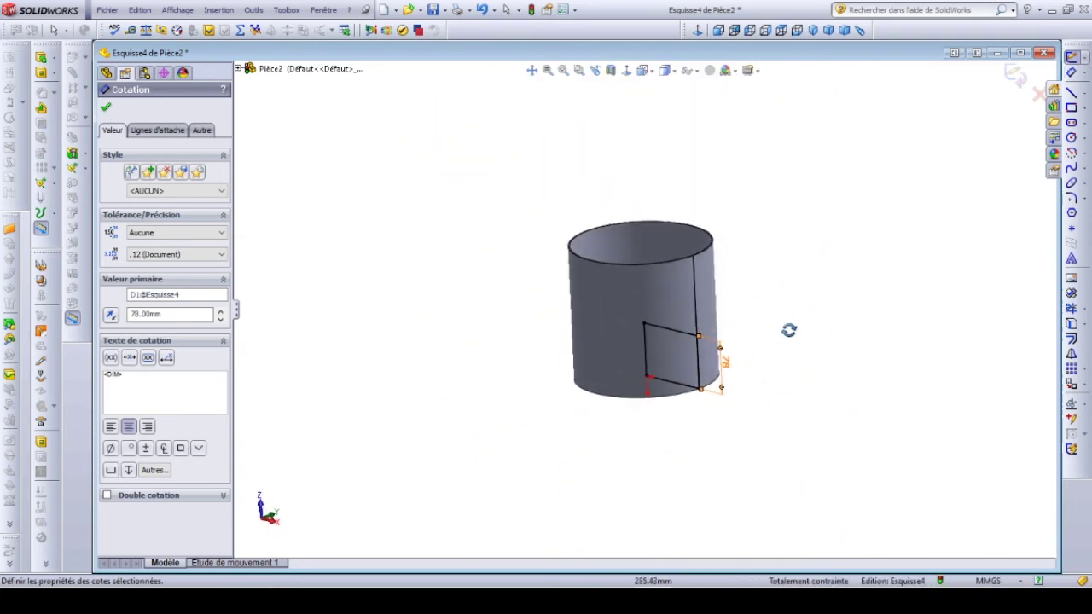
click(40, 75)
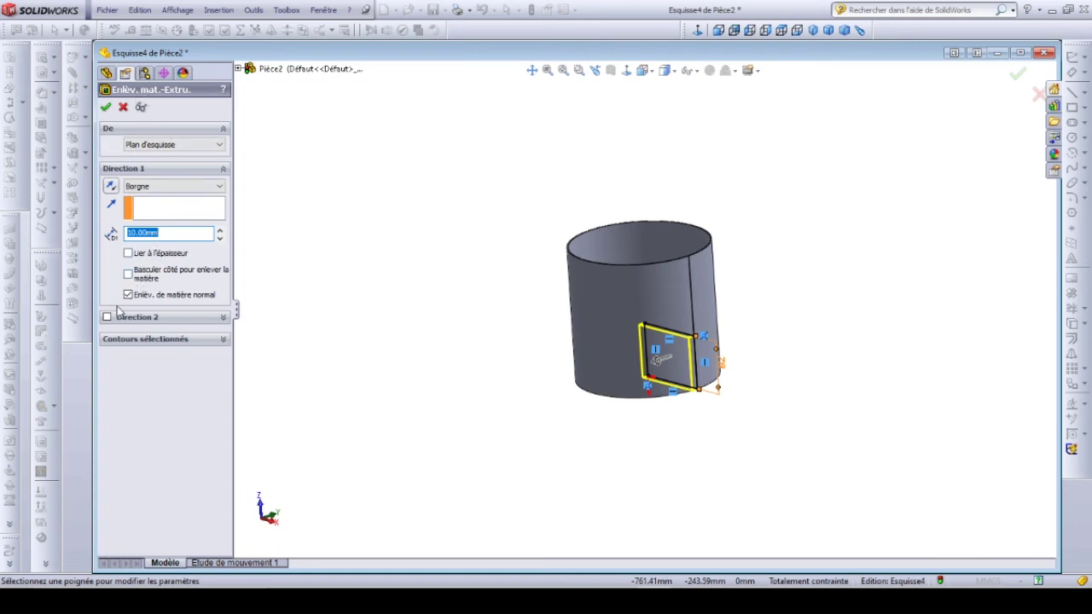
click(128, 188)
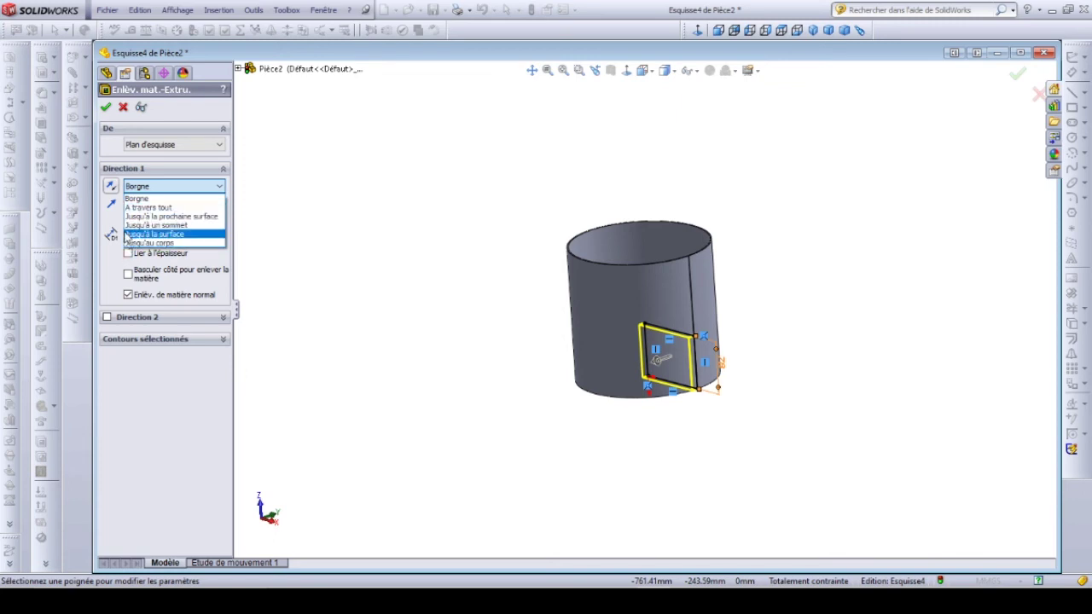
click(138, 210)
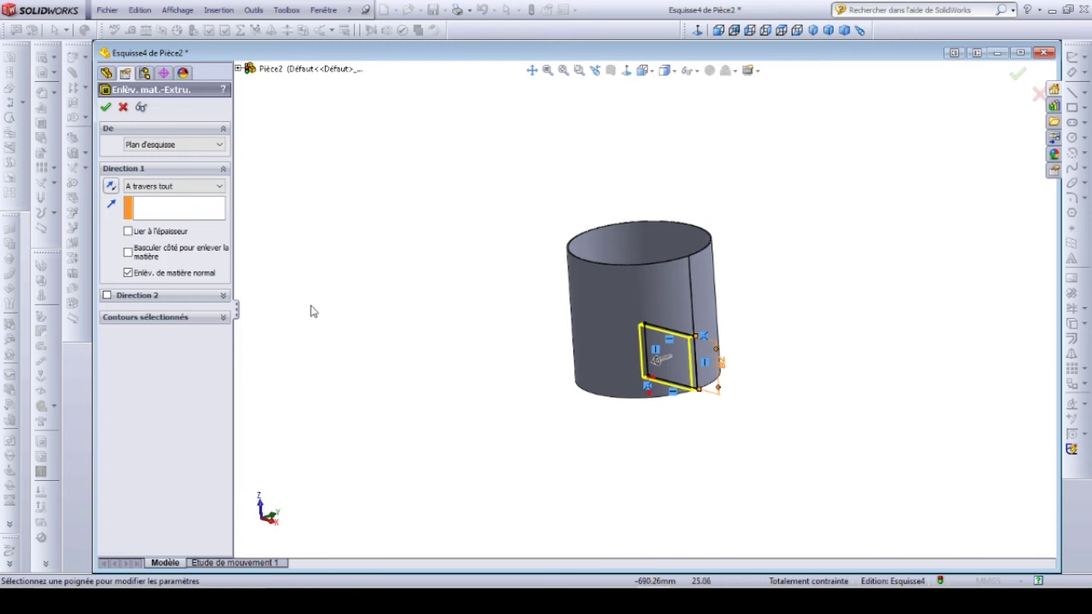
click(106, 297)
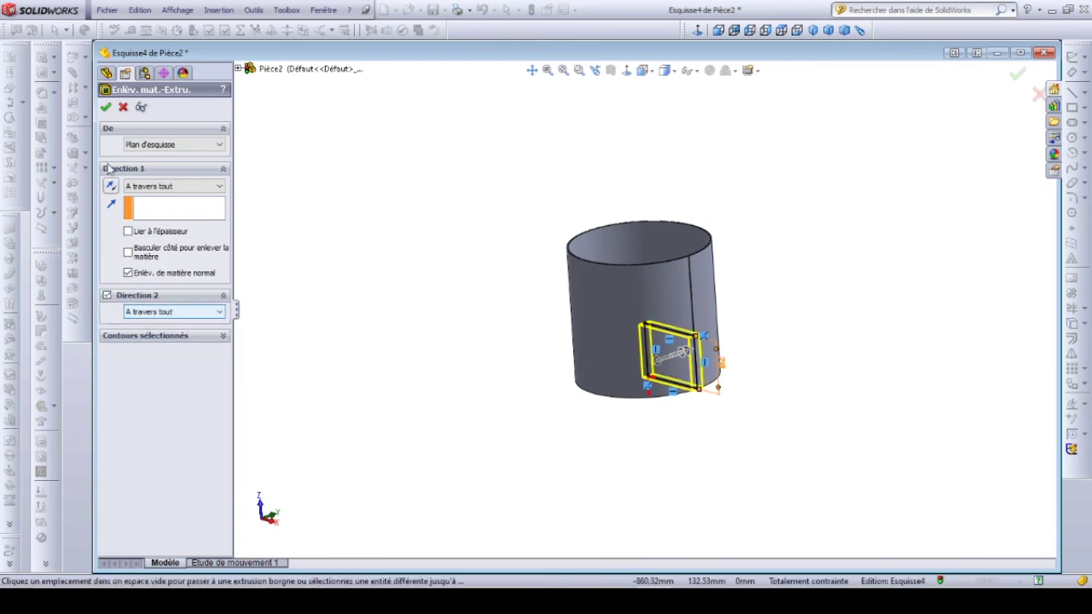
click(105, 107)
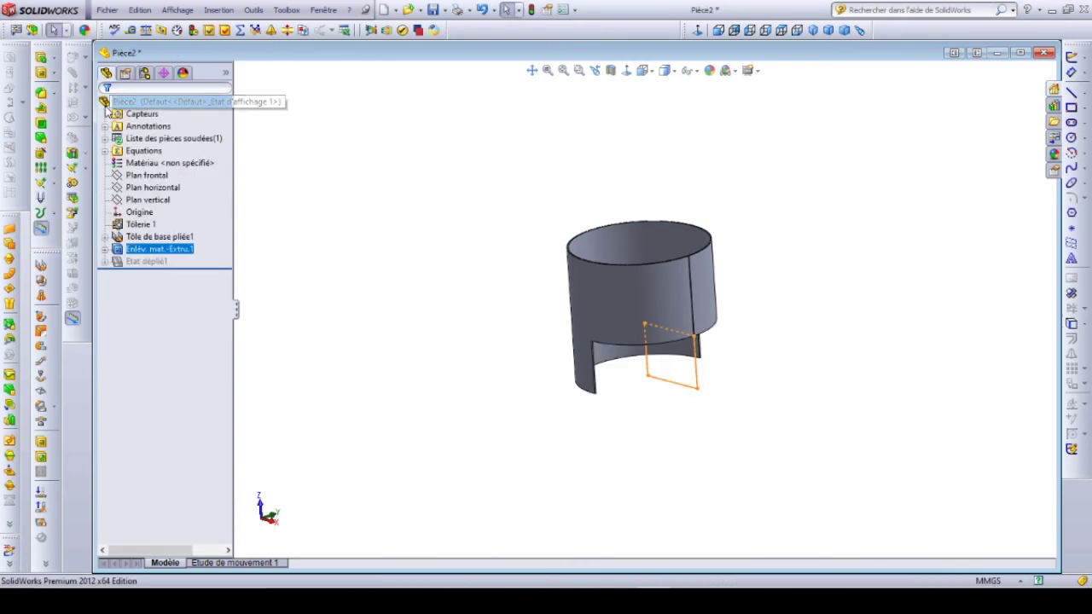
Unsuppress Etat déplié1 to unfold the notched duct, and compare its blank with the flat pattern in the cylindrical duct drawing.
click(510, 404)
mouse_move(505, 449)
middle_down()
mouse_move(561, 417)
mouse_move(466, 407)
mouse_move(429, 384)
middle_up()
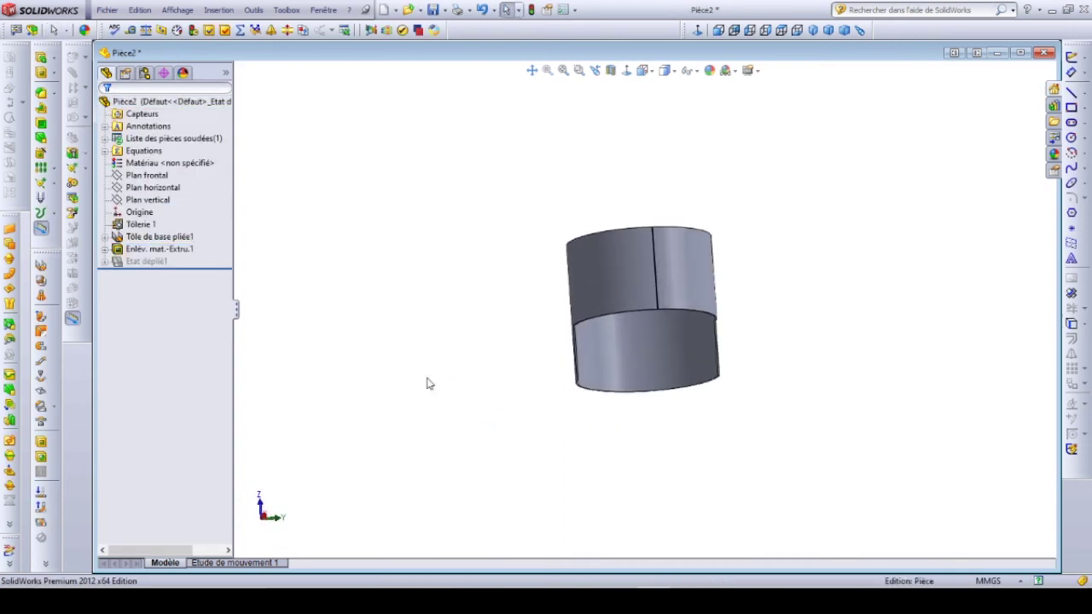
right_click(142, 261)
click(159, 226)
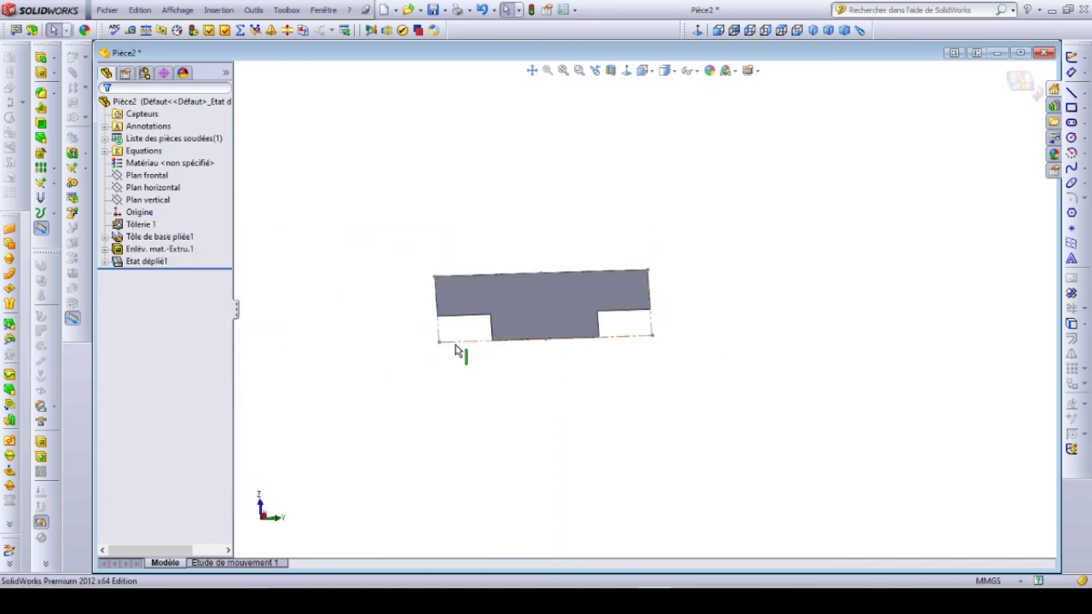
scroll(504, 333, down, 4)
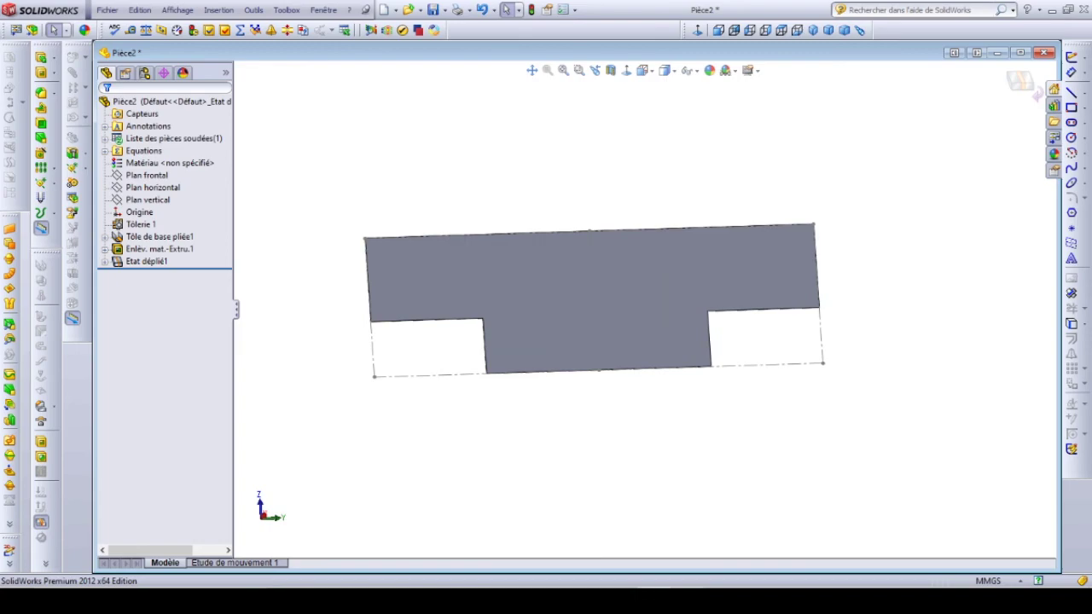
click(691, 546)
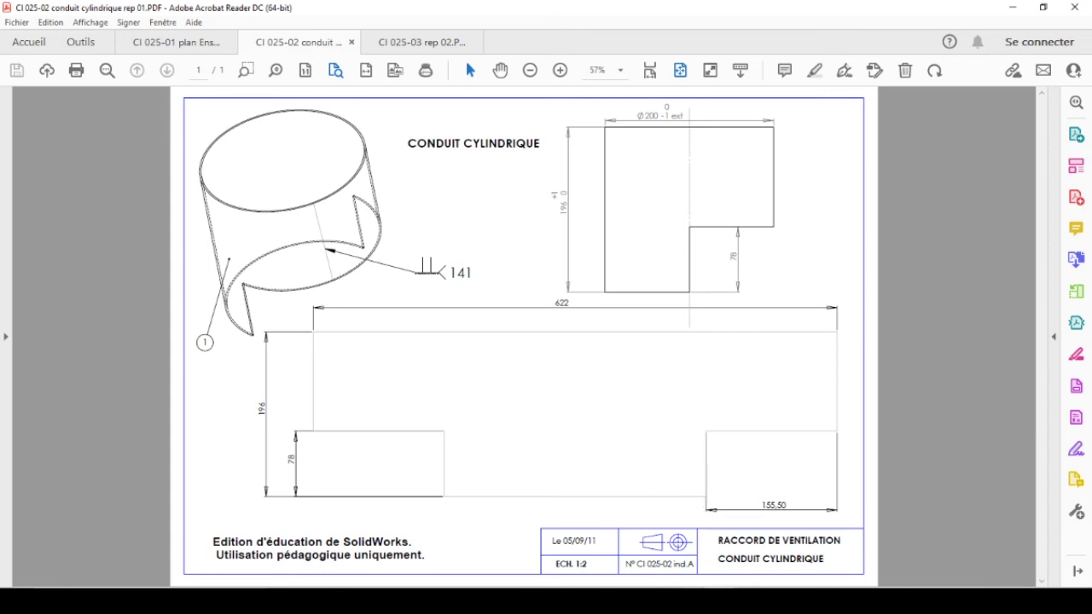
click(677, 538)
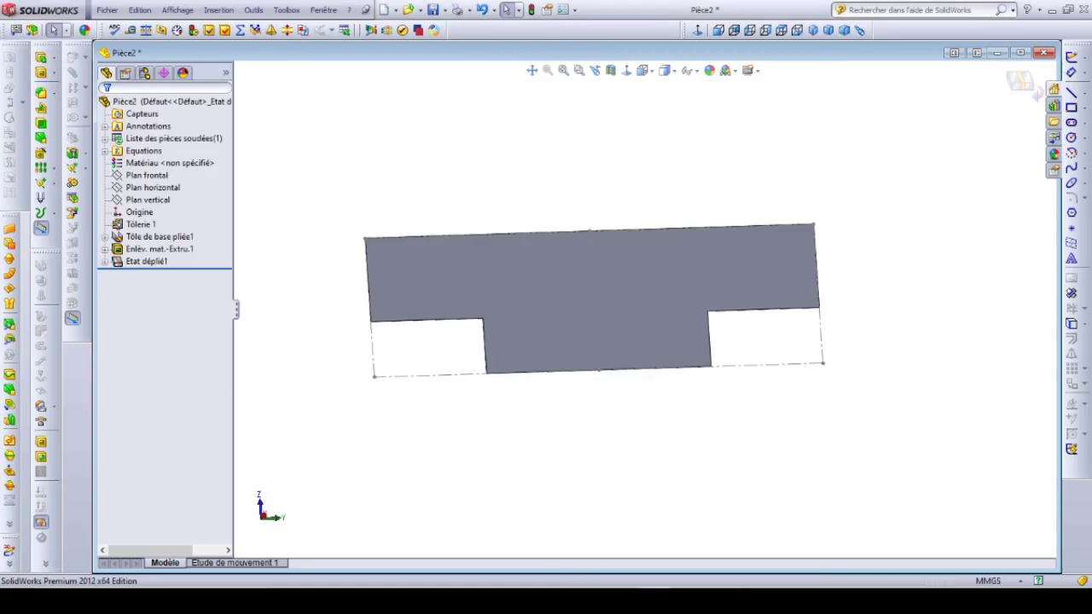
Suppress Etat déplié1 to fold the notched duct back into its cylindrical shape.
right_click(145, 261)
click(169, 238)
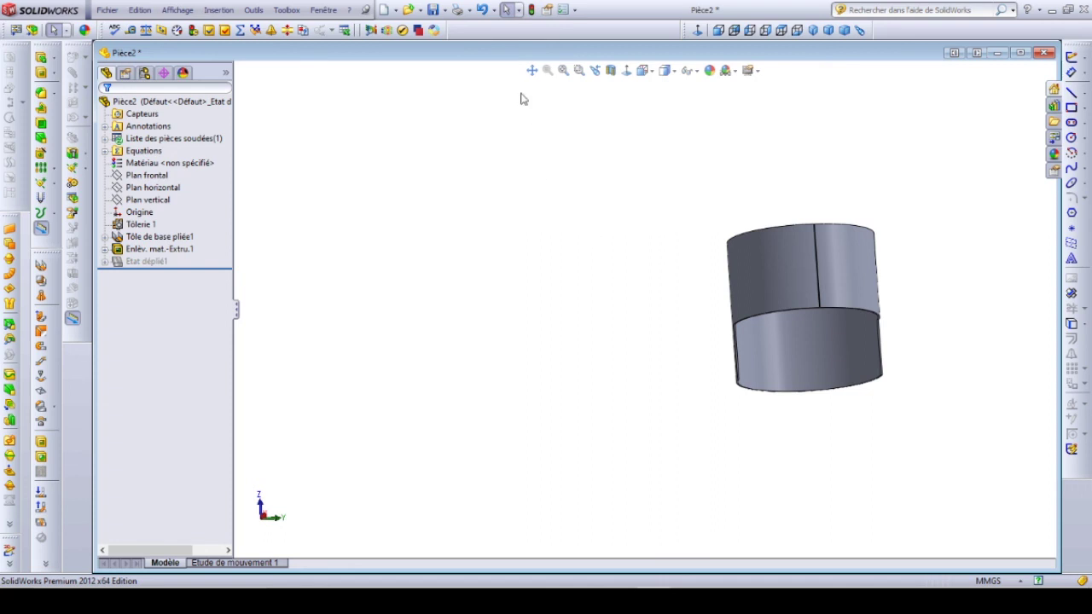
Start saving the part under a new name, creating and opening a folder named Modélisation raccord ventilation inside CI 025 - Raccord ventilation dernier indice.
click(443, 10)
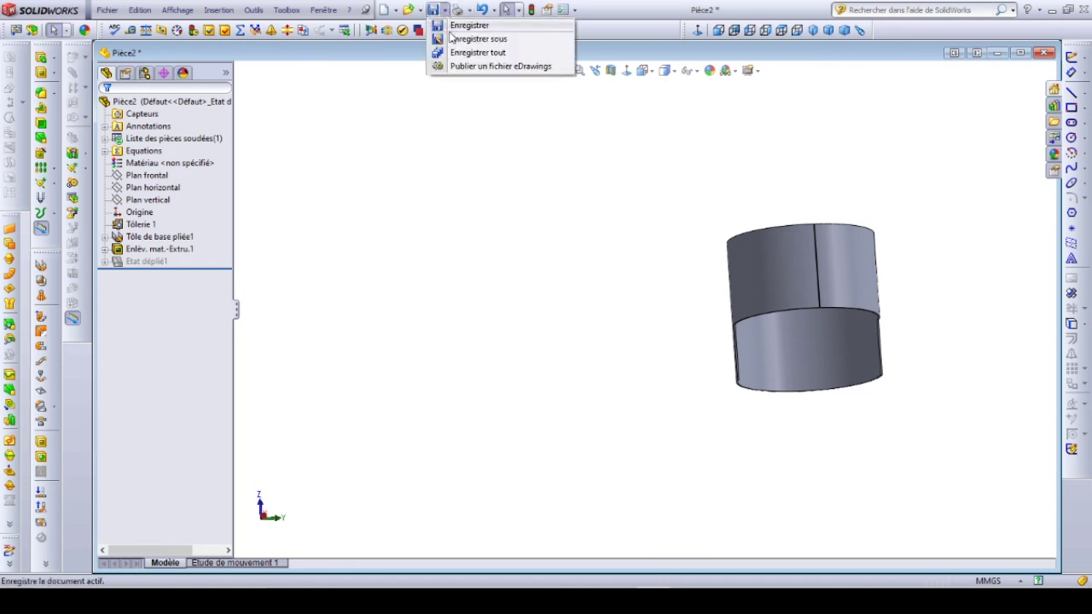
click(453, 43)
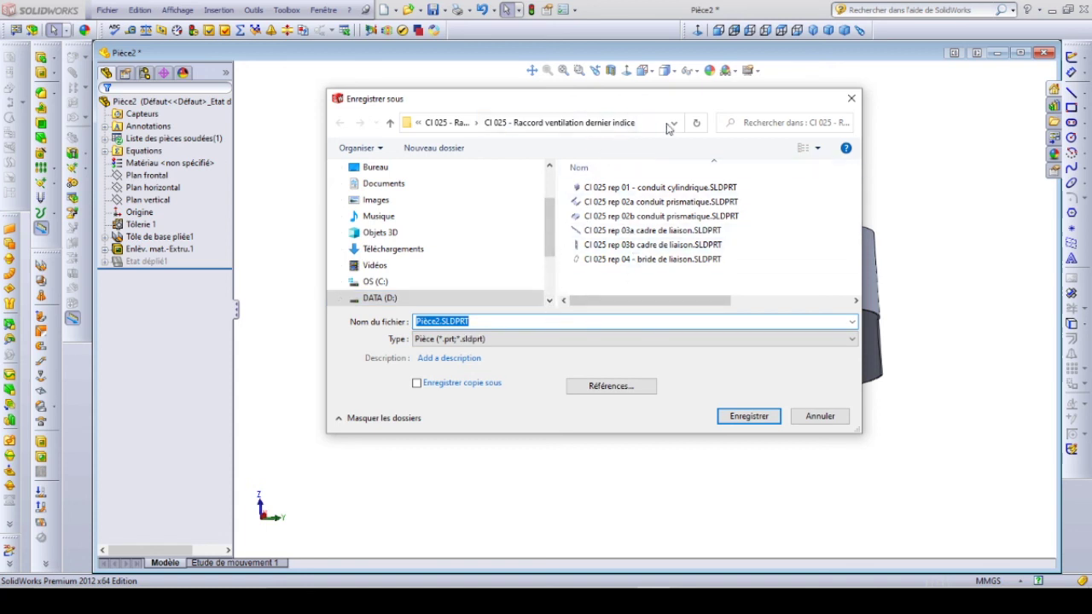
click(594, 124)
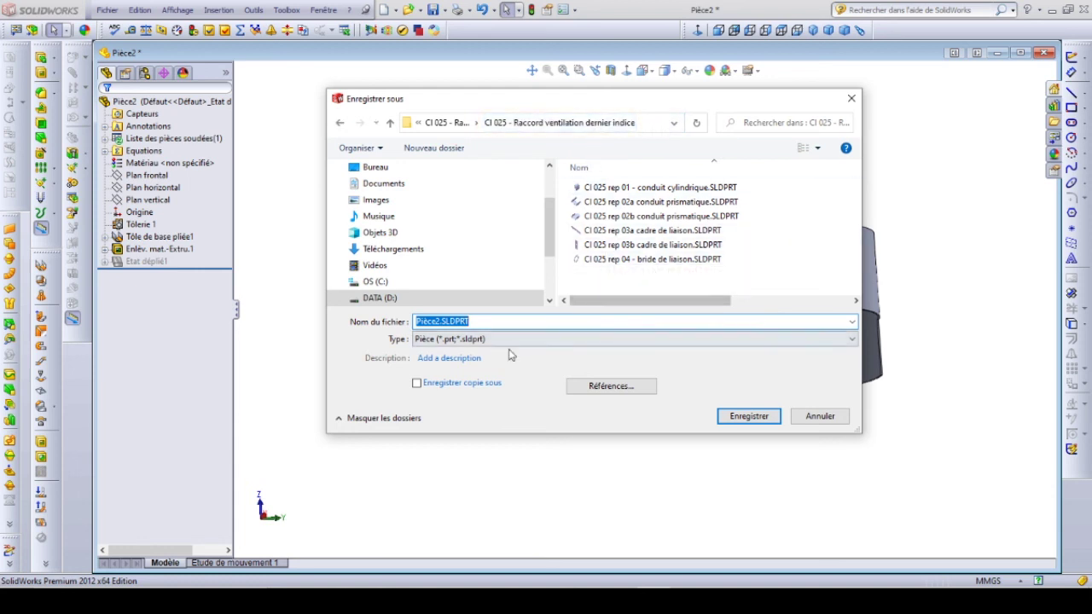
click(440, 150)
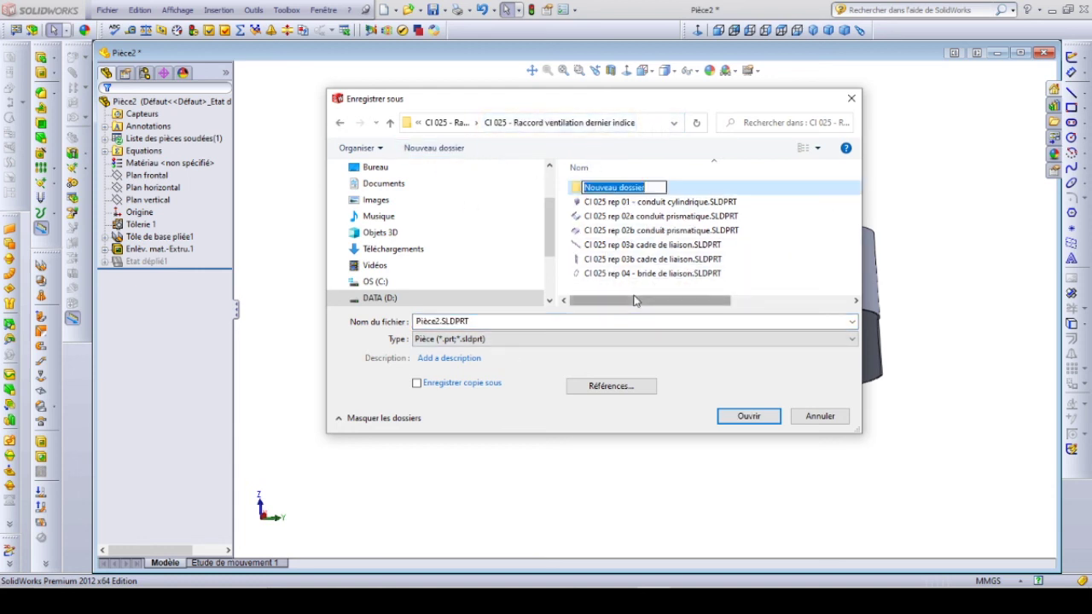
text(M)
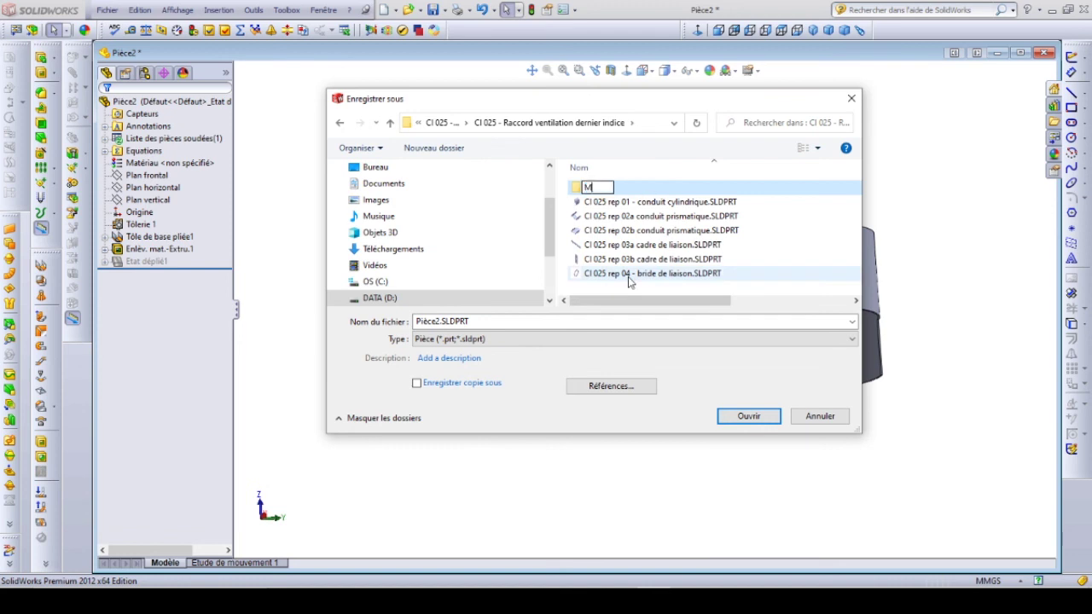
text(odélisation rac)
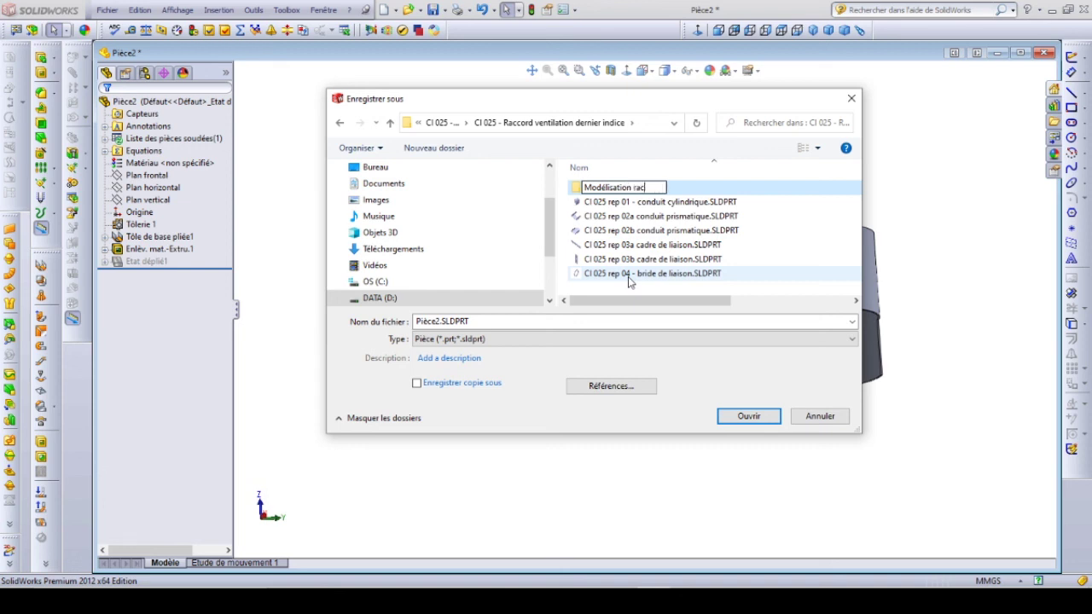
text(cord vent)
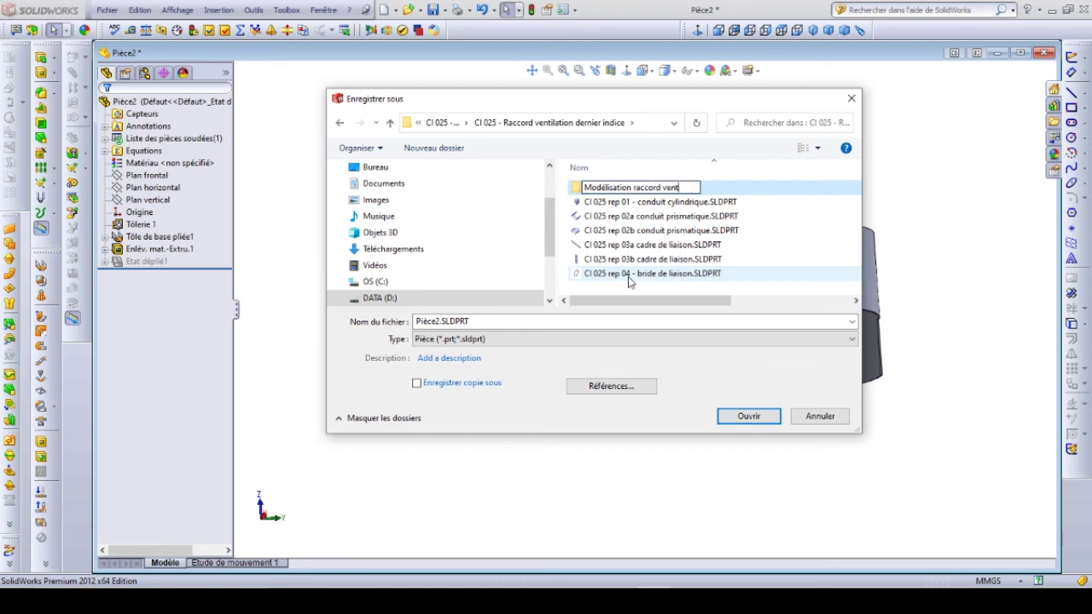
text(ilation)
key(Return)
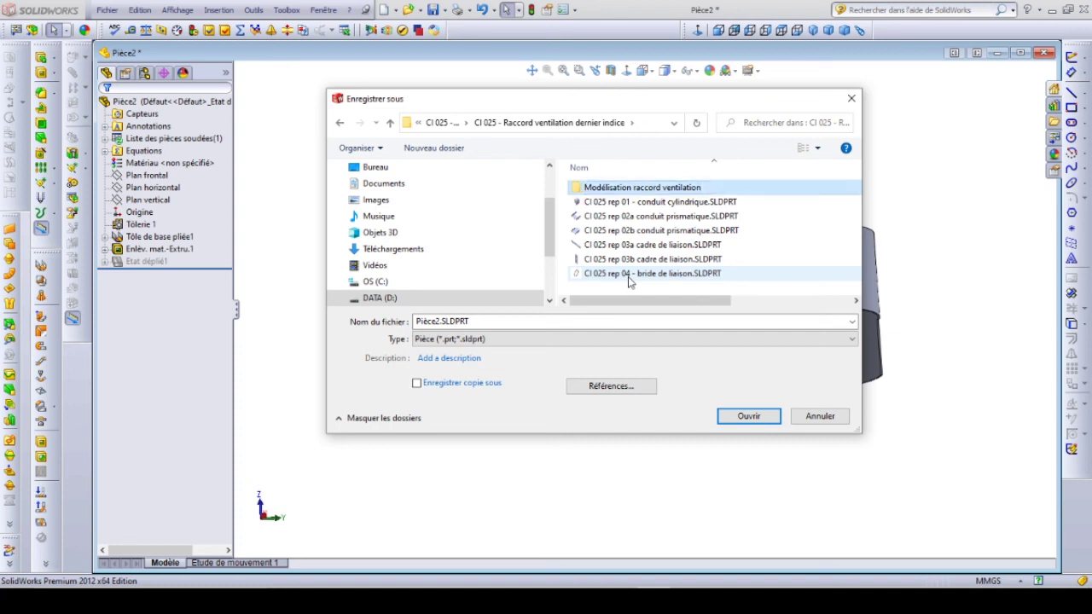
double_click(625, 189)
Name the part Conduit cylindrique, matching the drawing title, and save it in the Modélisation raccord ventilation folder.
click(484, 321)
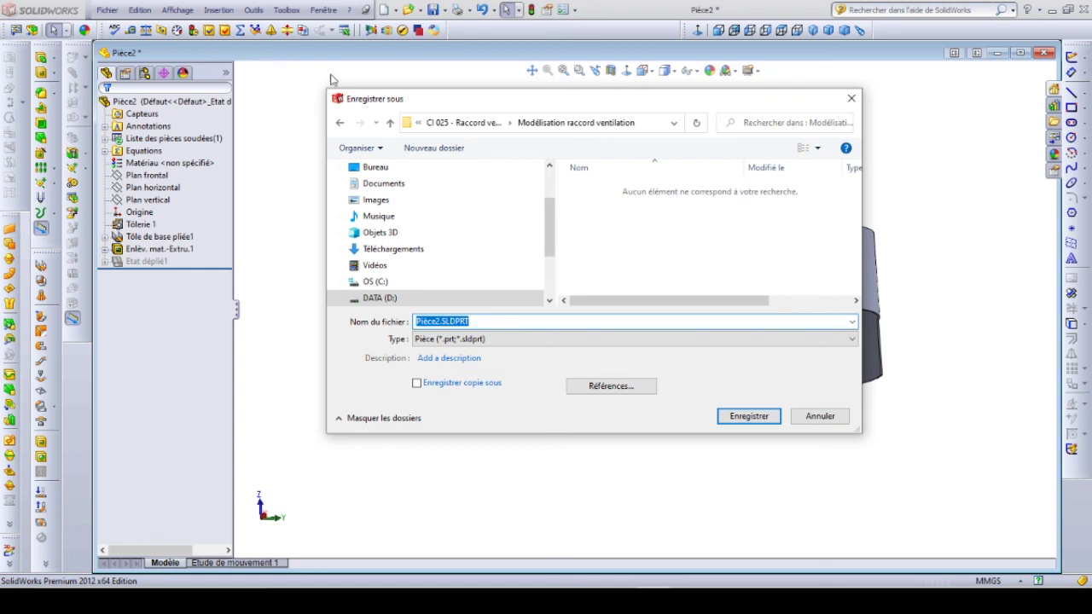
mouse_move(723, 597)
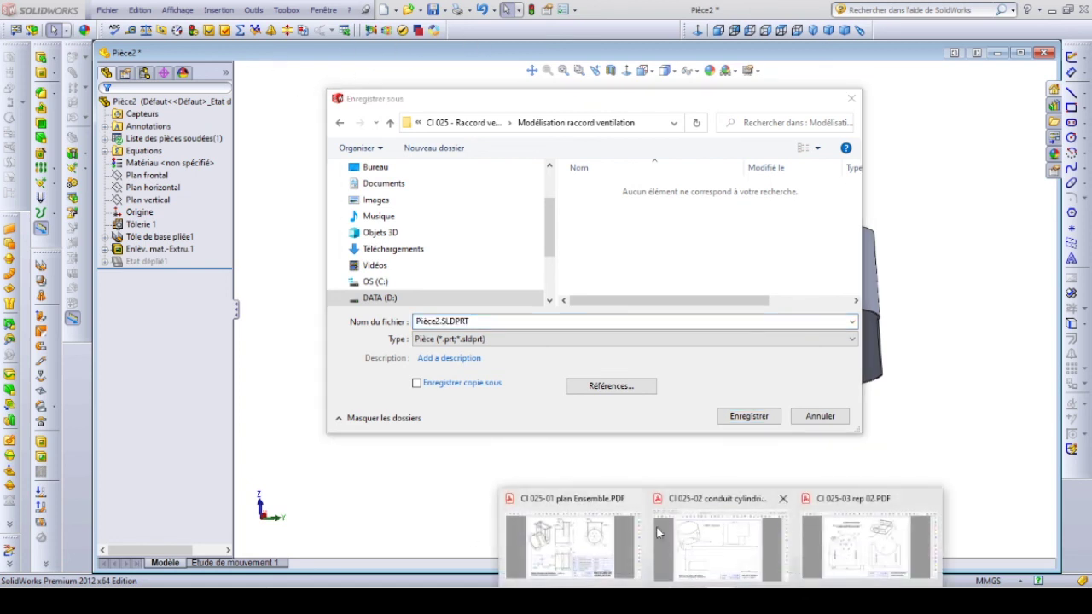
mouse_move(700, 549)
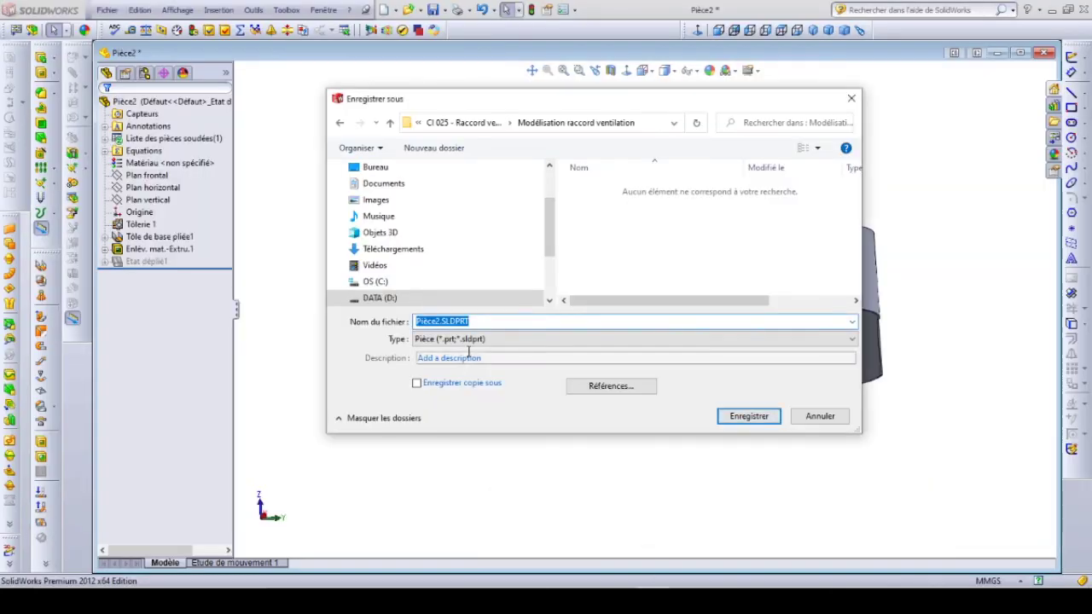
text(Conduit Cylindrique)
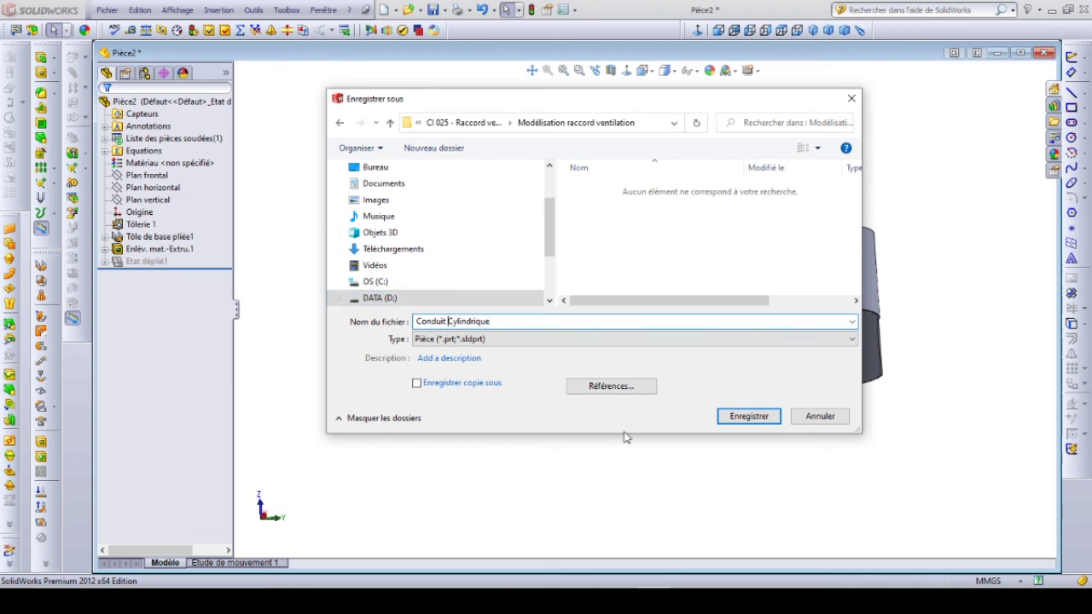
key(ctrl+BackSpace)
text(cylindrique)
click(750, 423)
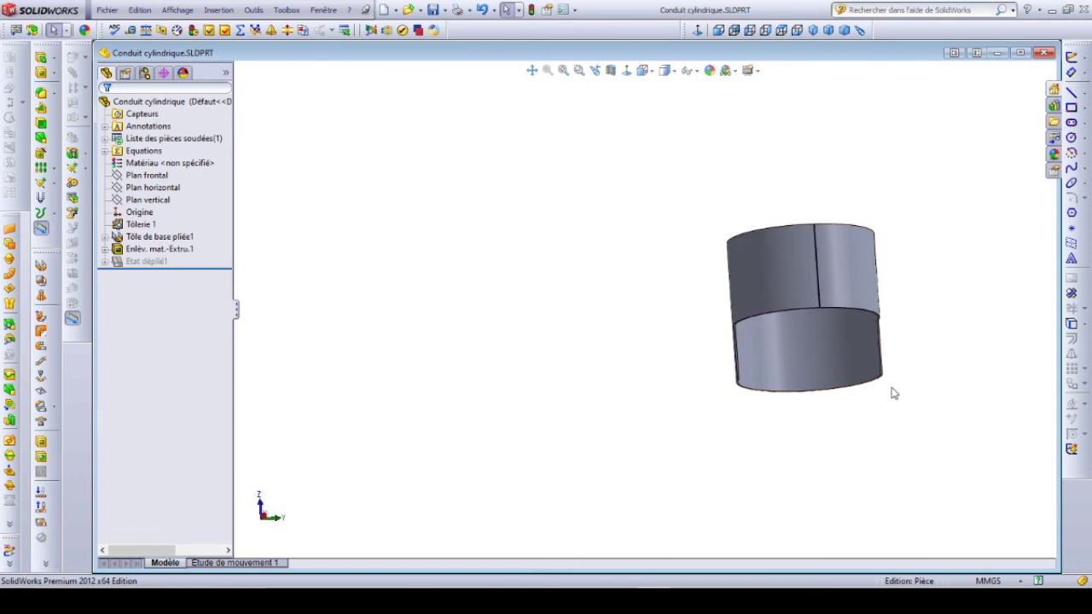